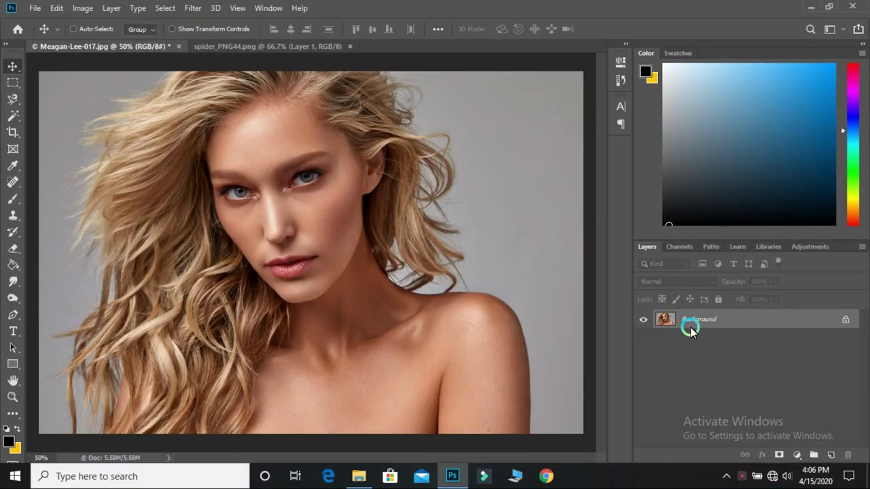
Duplicate the Background layer into a Background copy working layer.
{"action": "right_click", "coordinate": [714, 327]}
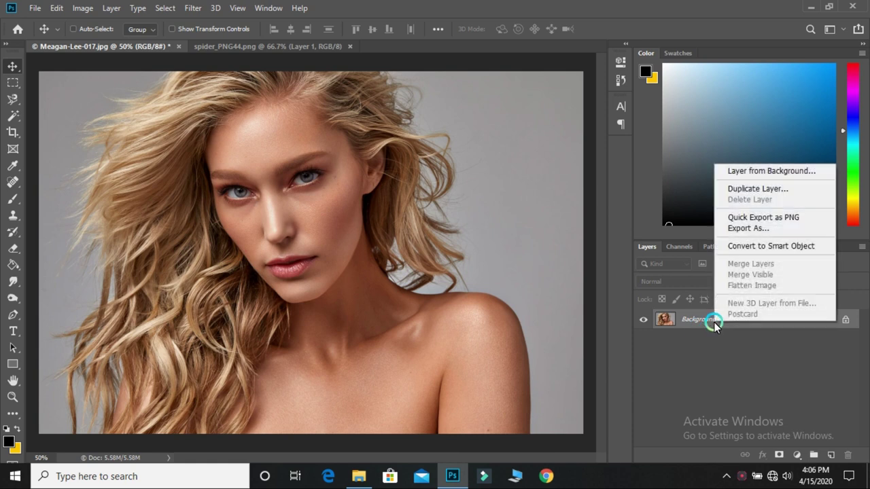
{"action": "left_click", "coordinate": [789, 189]}
{"action": "left_click", "coordinate": [548, 126]}
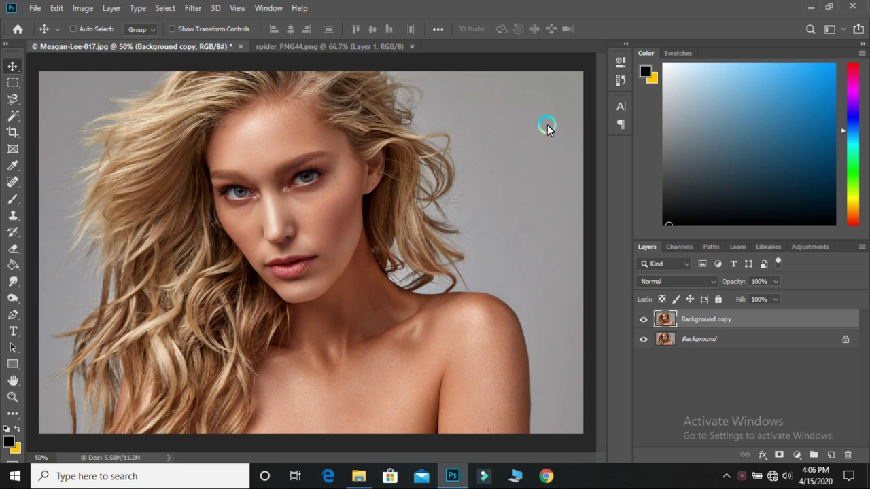
In the Camera Raw Filter, raise Contrast to +36 and boost Texture.
{"action": "left_click", "coordinate": [193, 8]}
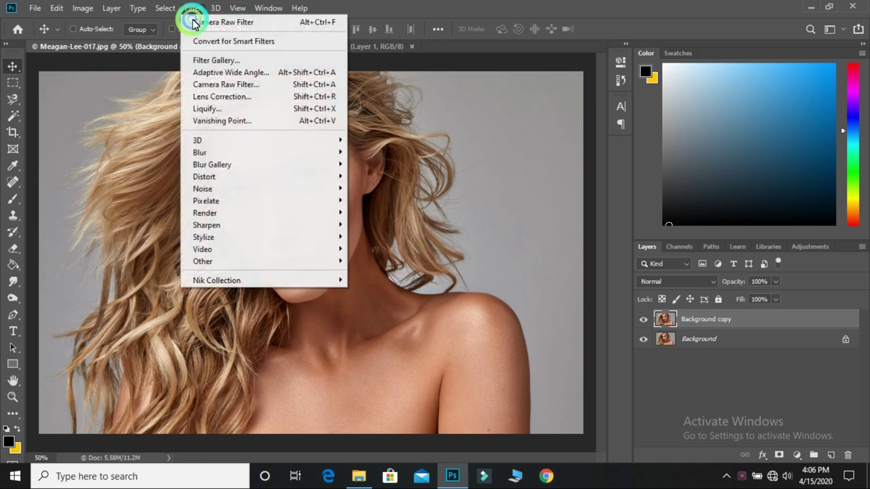
{"action": "left_click", "coordinate": [203, 82]}
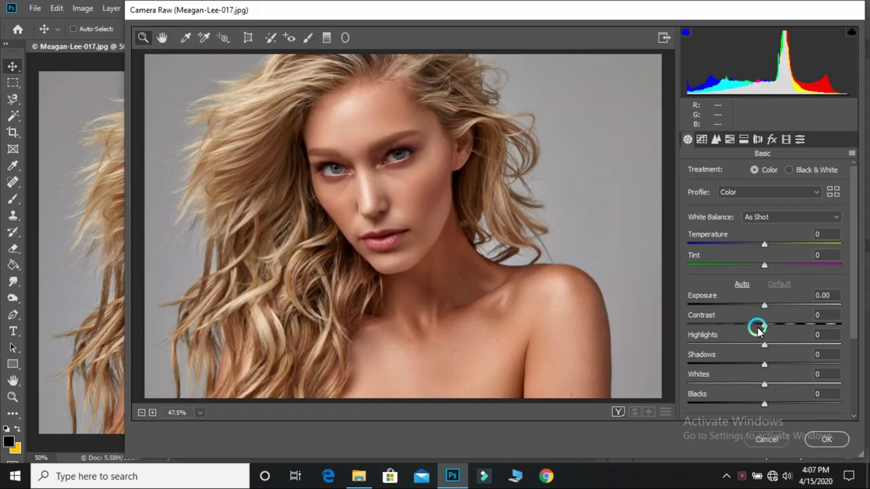
{"action": "left_click_drag", "start_coordinate": [762, 327], "coordinate": [791, 325]}
{"action": "left_click_drag", "start_coordinate": [343, 143], "coordinate": [378, 172]}
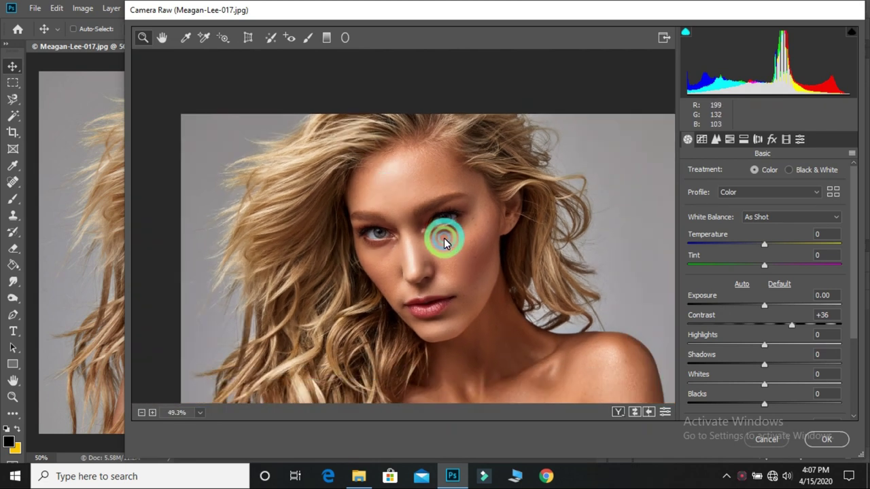
{"action": "left_click_drag", "start_coordinate": [377, 171], "coordinate": [444, 238]}
{"action": "mouse_move", "coordinate": [521, 268]}
{"action": "left_mouse_down"}
{"action": "mouse_move", "coordinate": [497, 260]}
{"action": "mouse_move", "coordinate": [511, 268]}
{"action": "left_mouse_up"}
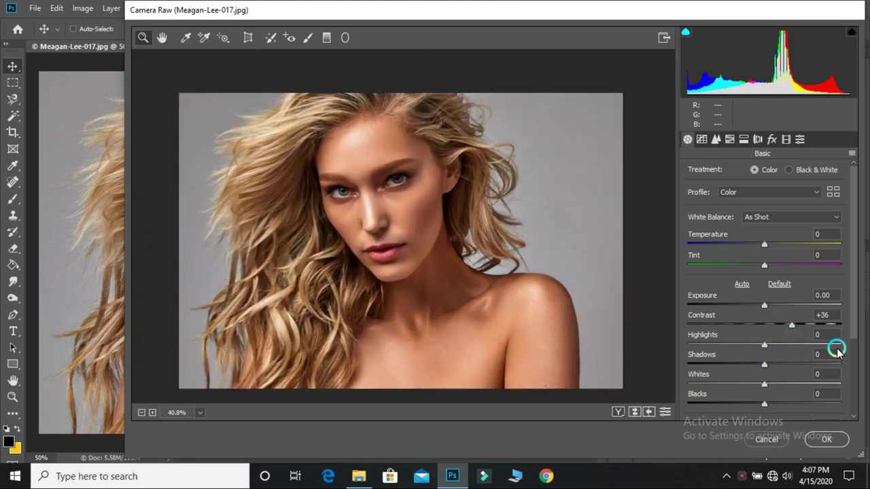
{"action": "left_click_drag", "start_coordinate": [857, 314], "coordinate": [857, 346]}
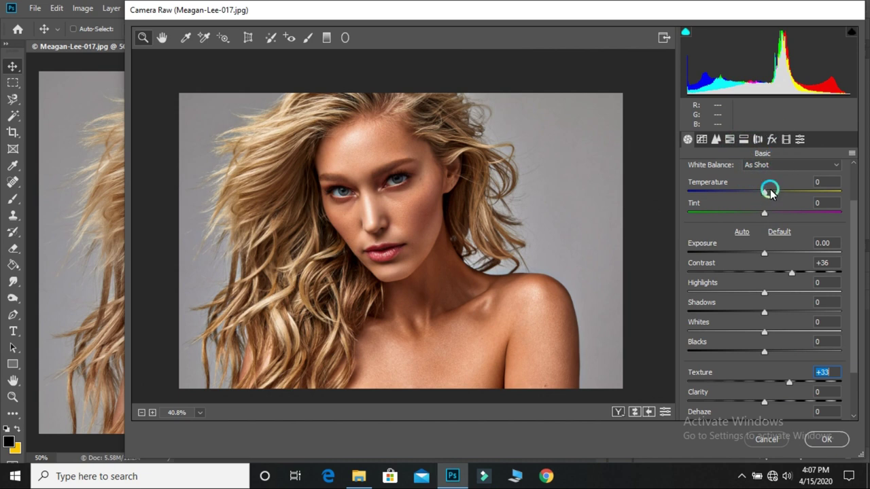
Add a Post Crop vignette, lower Exposure to -0.25, cool Temperature, and apply.
{"action": "left_click", "coordinate": [772, 140]}
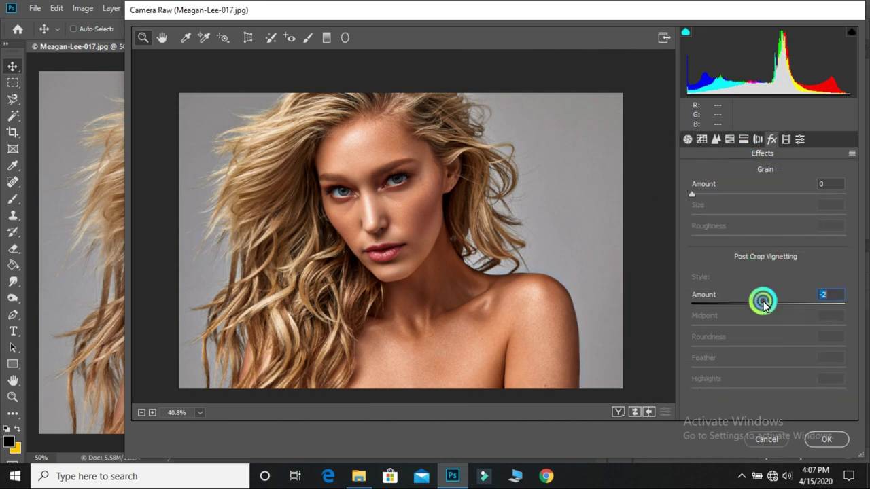
{"action": "left_click_drag", "start_coordinate": [762, 302], "coordinate": [750, 305]}
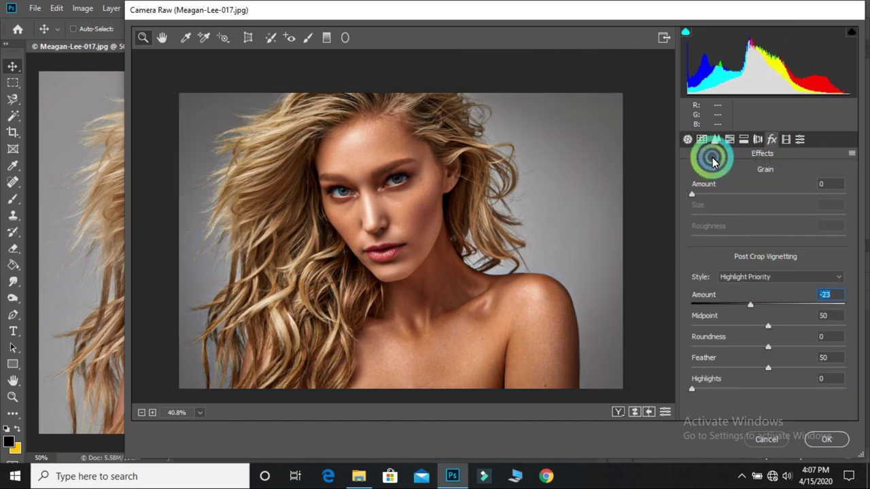
{"action": "left_click", "coordinate": [688, 139]}
{"action": "left_click_drag", "start_coordinate": [763, 253], "coordinate": [760, 253]}
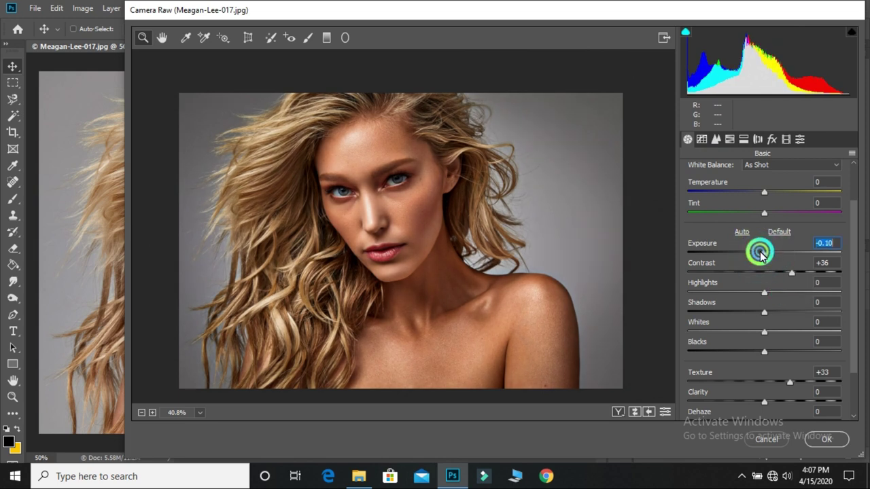
{"action": "left_click_drag", "start_coordinate": [760, 255], "coordinate": [758, 254]}
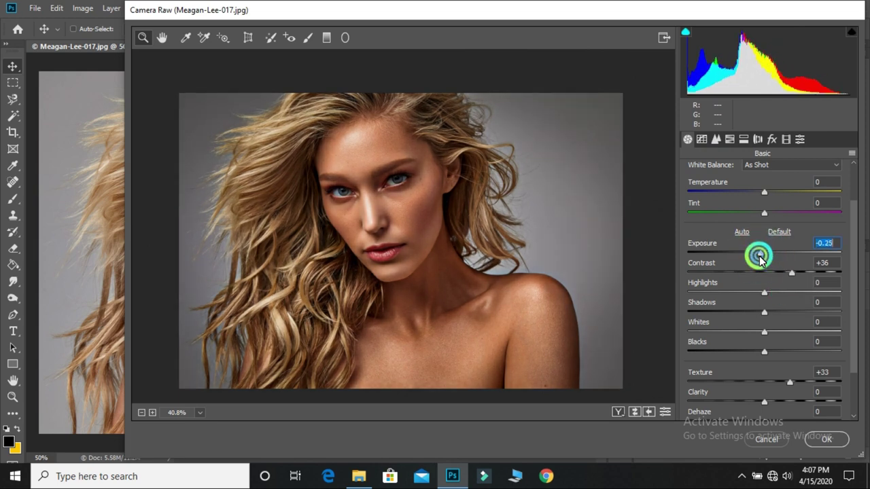
{"action": "left_click_drag", "start_coordinate": [762, 196], "coordinate": [757, 197]}
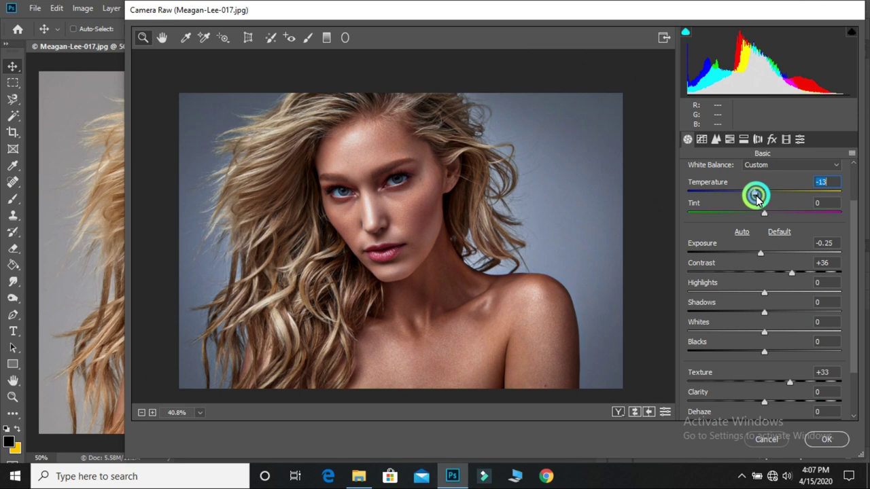
{"action": "left_click", "coordinate": [825, 439]}
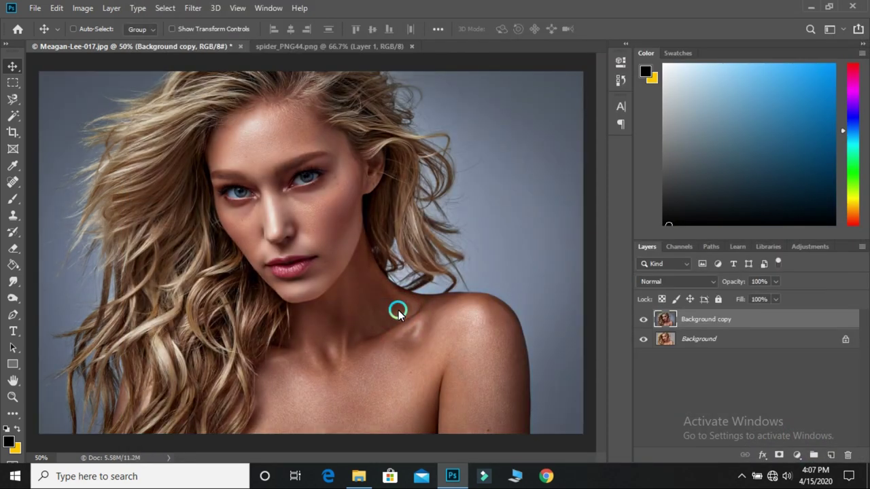
Add a Curves adjustment layer above Background copy and bend its curve with one control point.
{"action": "scroll", "coordinate": [299, 211], "scroll_direction": "up", "scroll_amount": 2}
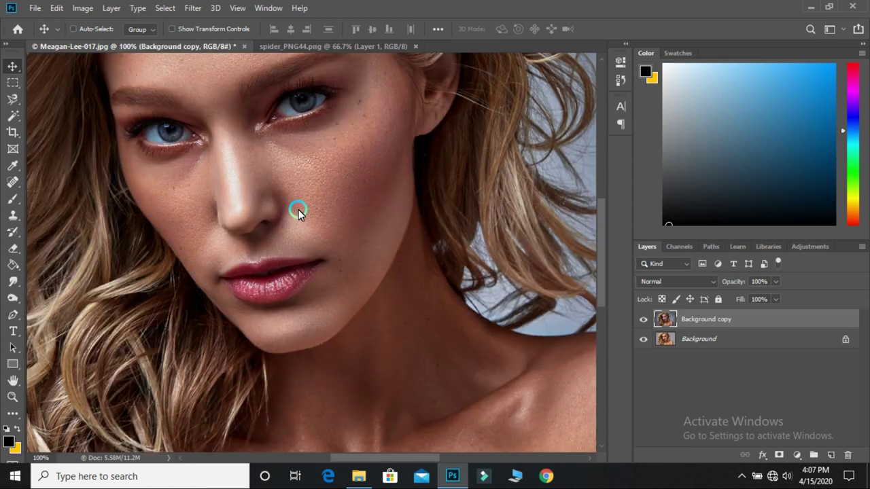
{"action": "scroll", "coordinate": [297, 210], "scroll_direction": "down", "scroll_amount": 1}
{"action": "scroll", "coordinate": [297, 210], "scroll_direction": "down", "scroll_amount": 1}
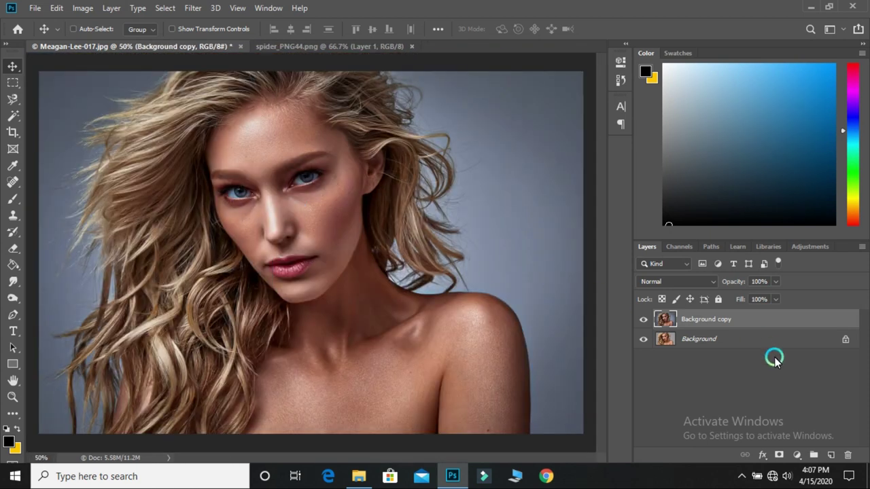
{"action": "left_click", "coordinate": [797, 455]}
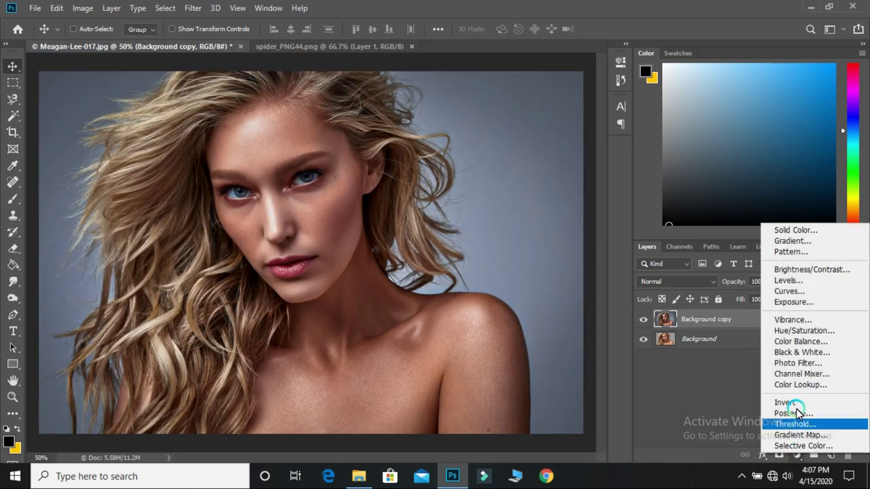
{"action": "left_click", "coordinate": [818, 291]}
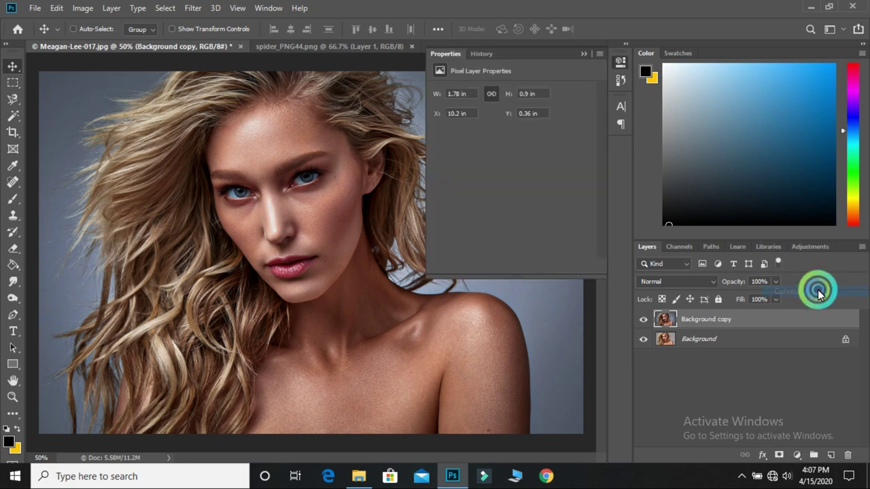
{"action": "left_click", "coordinate": [527, 184]}
{"action": "left_click_drag", "start_coordinate": [530, 187], "coordinate": [532, 188]}
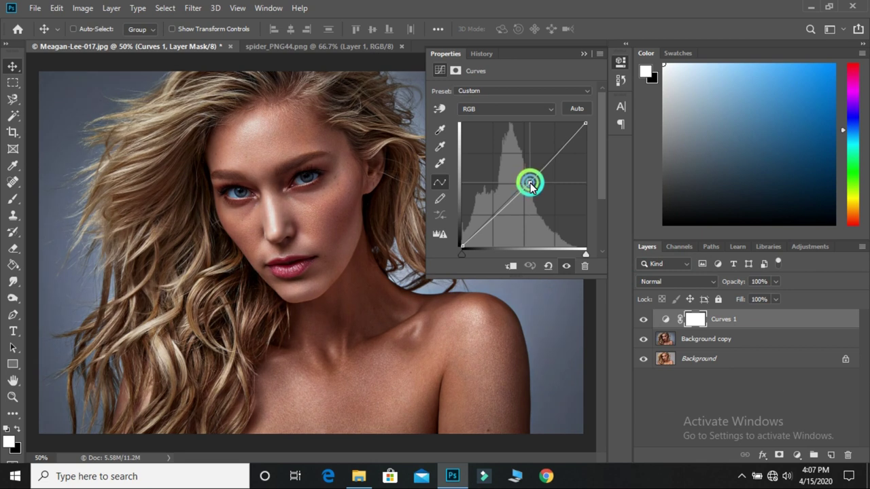
{"action": "left_click", "coordinate": [620, 62]}
{"action": "left_click", "coordinate": [298, 164]}
Drag the spider from spider_PNG44 into the portrait, shrinking and rotating it onto her cheek.
{"action": "left_click", "coordinate": [313, 47]}
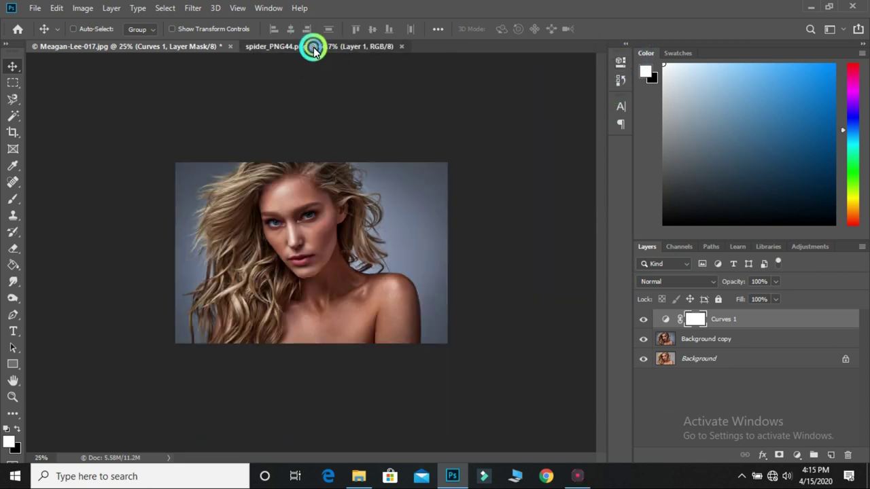
{"action": "left_click", "coordinate": [632, 325]}
{"action": "left_click_drag", "start_coordinate": [332, 231], "coordinate": [360, 264]}
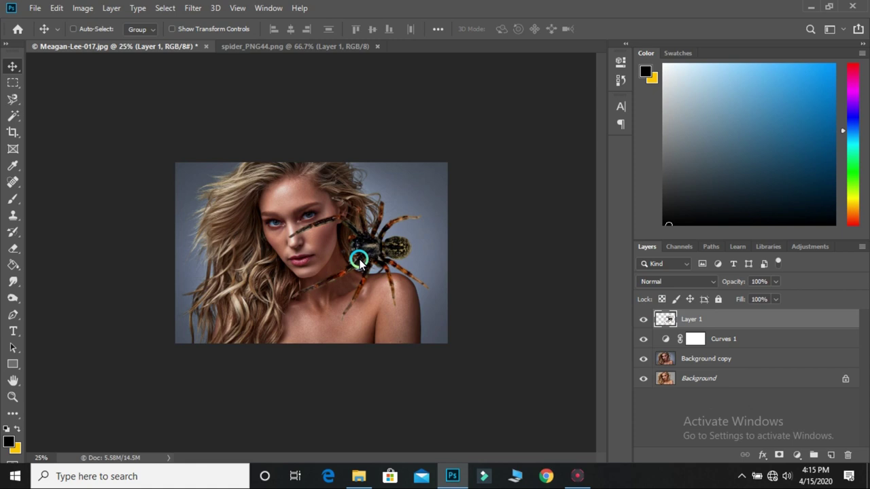
{"action": "key", "text": "ctrl+t"}
{"action": "mouse_move", "coordinate": [417, 184]}
{"action": "left_mouse_down"}
{"action": "mouse_move", "coordinate": [426, 224]}
{"action": "mouse_move", "coordinate": [509, 414]}
{"action": "mouse_move", "coordinate": [286, 252]}
{"action": "left_mouse_up"}
{"action": "left_click_drag", "start_coordinate": [432, 271], "coordinate": [317, 210]}
{"action": "key", "text": "ctrl+plus"}
{"action": "key", "text": "ctrl+plus"}
{"action": "mouse_move", "coordinate": [360, 180]}
{"action": "left_mouse_down"}
{"action": "mouse_move", "coordinate": [345, 169]}
{"action": "mouse_move", "coordinate": [340, 200]}
{"action": "left_mouse_up"}
{"action": "key", "text": "Return"}
Rescale the spider closer to the eye and duplicate it as Layer 1 copy.
{"action": "left_click_drag", "start_coordinate": [330, 161], "coordinate": [341, 178]}
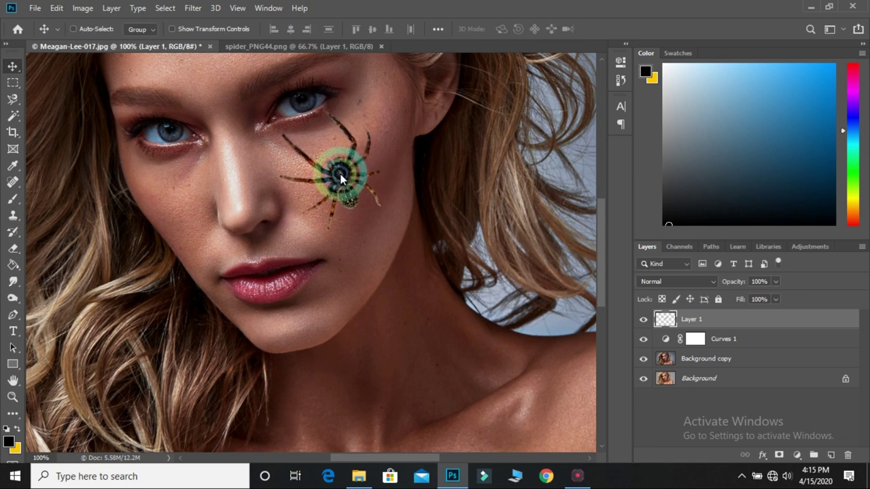
{"action": "scroll", "coordinate": [339, 178], "scroll_direction": "up", "scroll_amount": 2}
{"action": "scroll", "coordinate": [340, 178], "scroll_direction": "down", "scroll_amount": 2}
{"action": "key", "text": "ctrl+t"}
{"action": "mouse_move", "coordinate": [286, 134]}
{"action": "left_mouse_down"}
{"action": "mouse_move", "coordinate": [318, 170]}
{"action": "mouse_move", "coordinate": [317, 156]}
{"action": "left_mouse_up"}
{"action": "key", "text": "Return"}
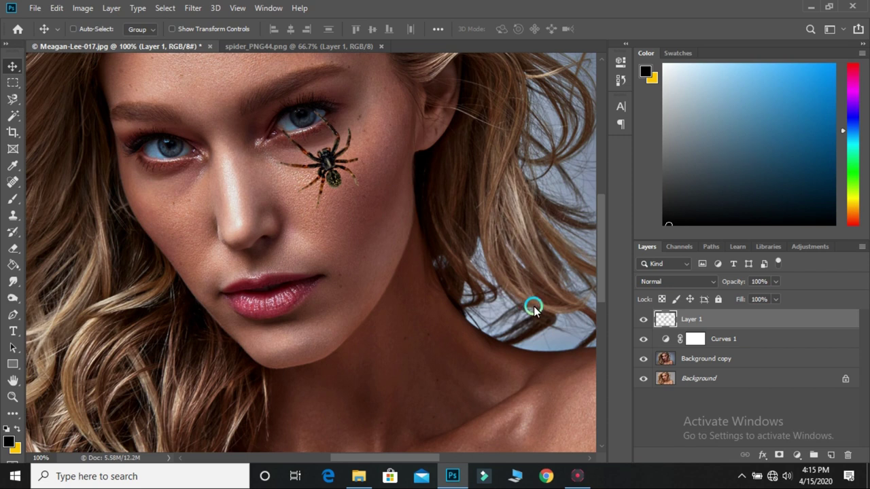
{"action": "left_click_drag", "start_coordinate": [534, 309], "coordinate": [534, 309]}
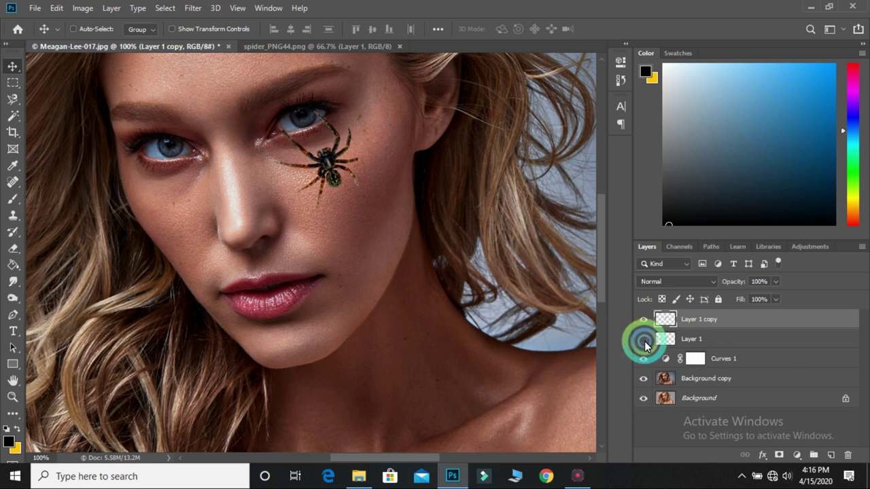
Set Layer 1 copy to Soft Light, hide Layer 1, and add empty Layer 2.
{"action": "left_click", "coordinate": [673, 281]}
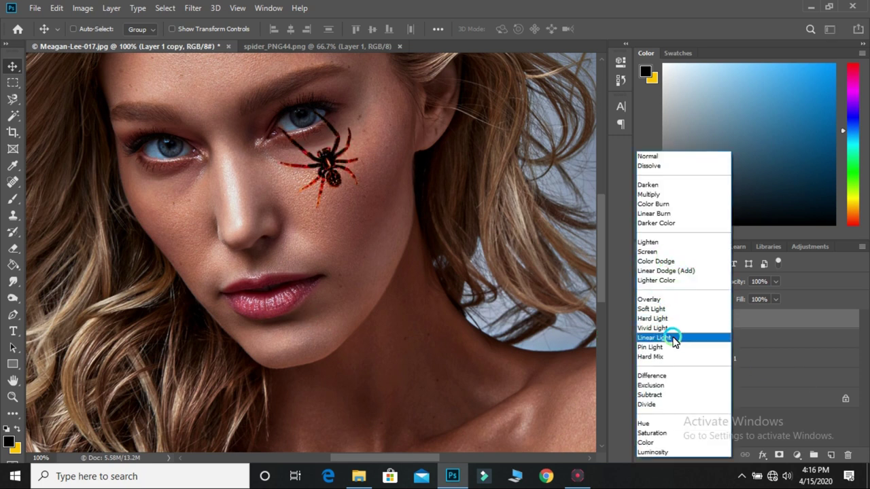
{"action": "left_click", "coordinate": [664, 308]}
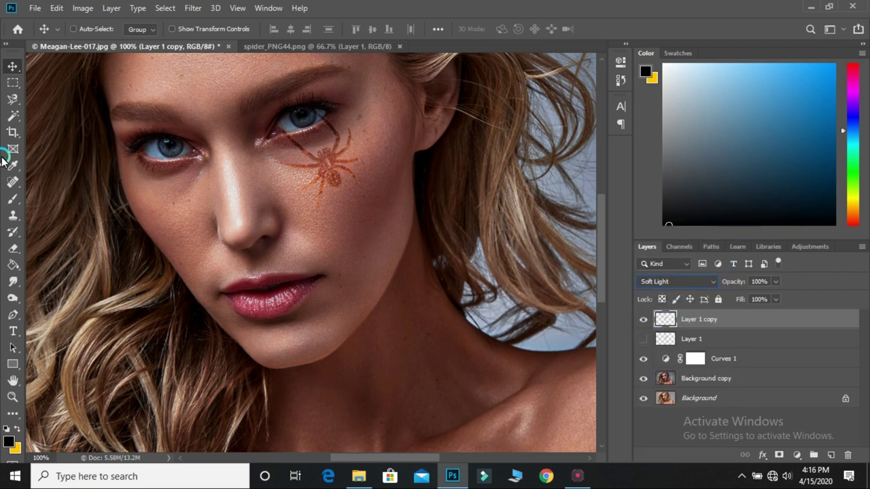
{"action": "left_click", "coordinate": [572, 281]}
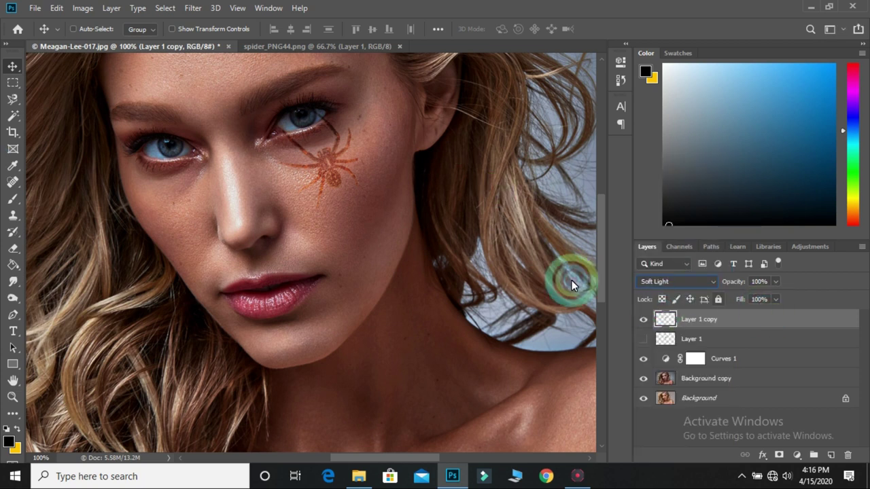
{"action": "left_click", "coordinate": [831, 455]}
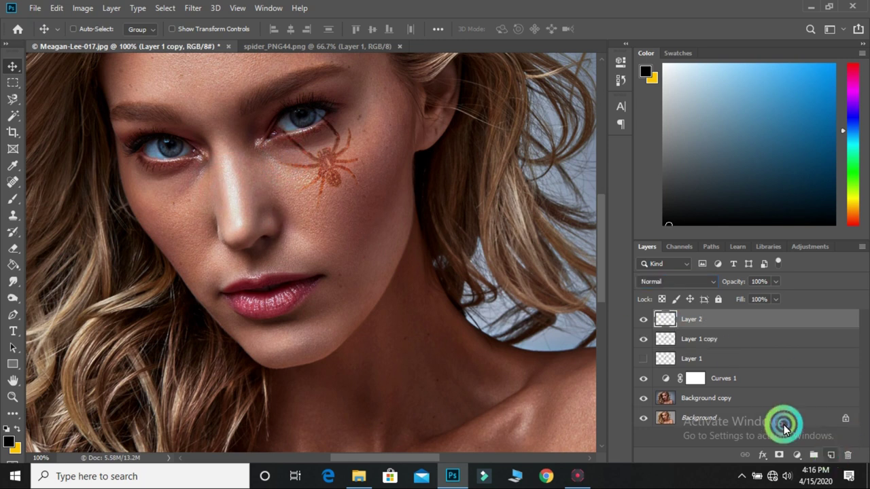
Fill Layer 2 with 50% Gray using Edit > Fill.
{"action": "left_click", "coordinate": [51, 10]}
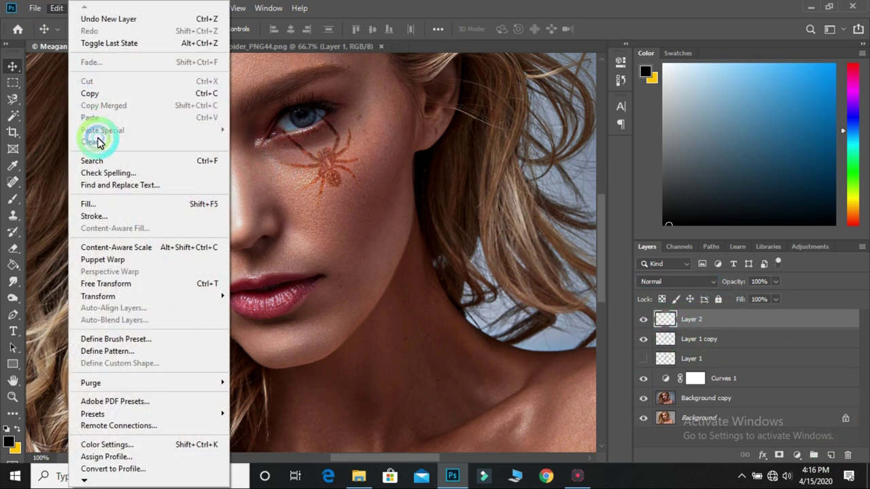
{"action": "left_click", "coordinate": [202, 211]}
{"action": "left_click", "coordinate": [269, 198]}
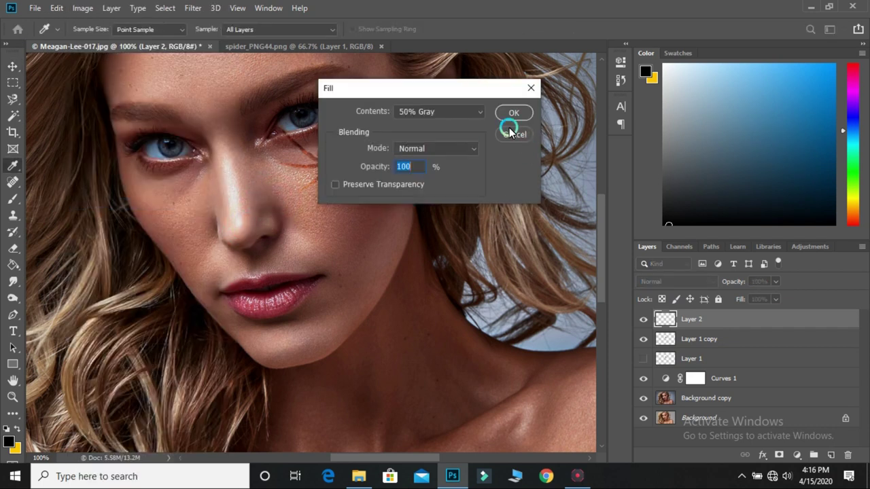
{"action": "left_click", "coordinate": [467, 111]}
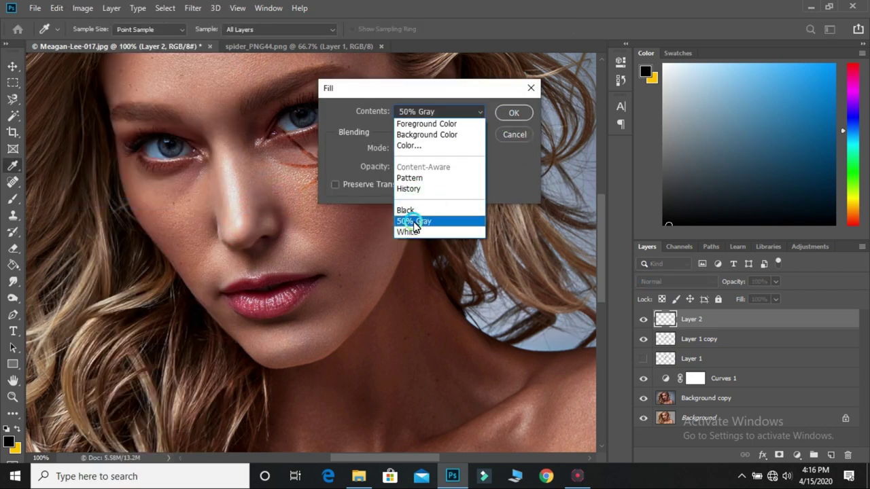
{"action": "left_click", "coordinate": [414, 220]}
{"action": "left_click", "coordinate": [530, 114]}
{"action": "left_click", "coordinate": [514, 112]}
{"action": "key", "text": "v"}
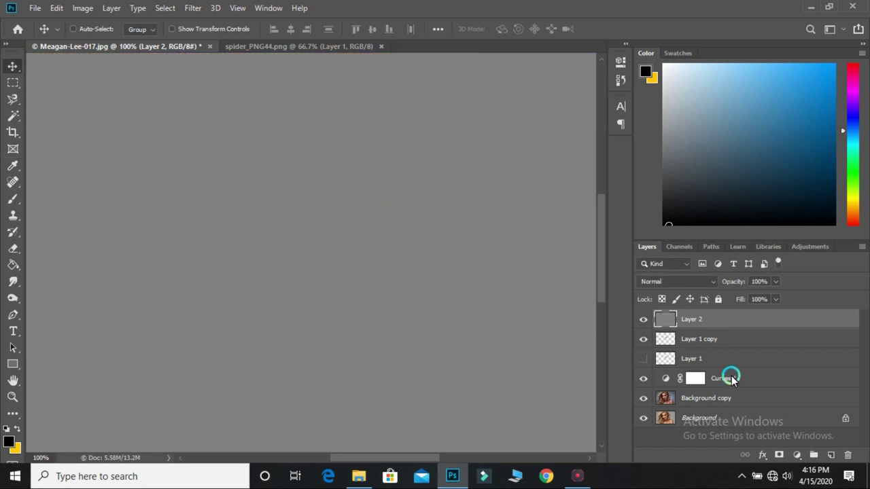
{"action": "left_click", "coordinate": [677, 283]}
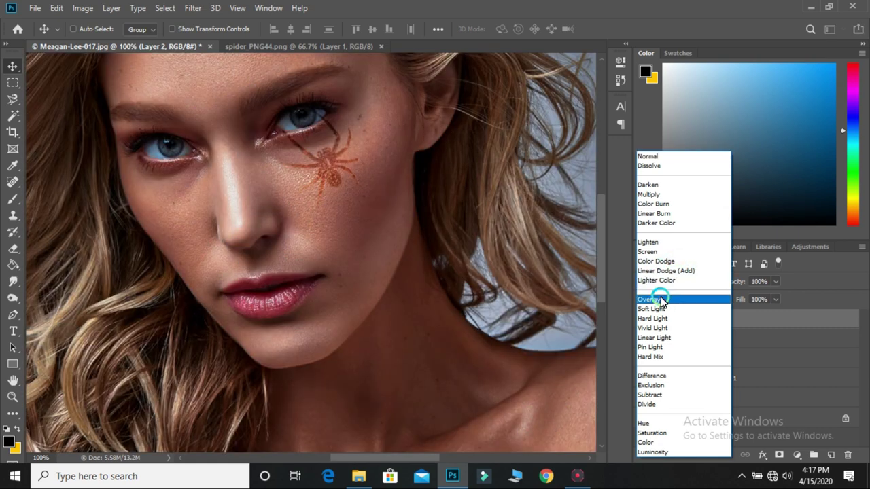
Set Layer 2 to Overlay and pick the Burn Tool at 41% exposure.
{"action": "left_click", "coordinate": [666, 301]}
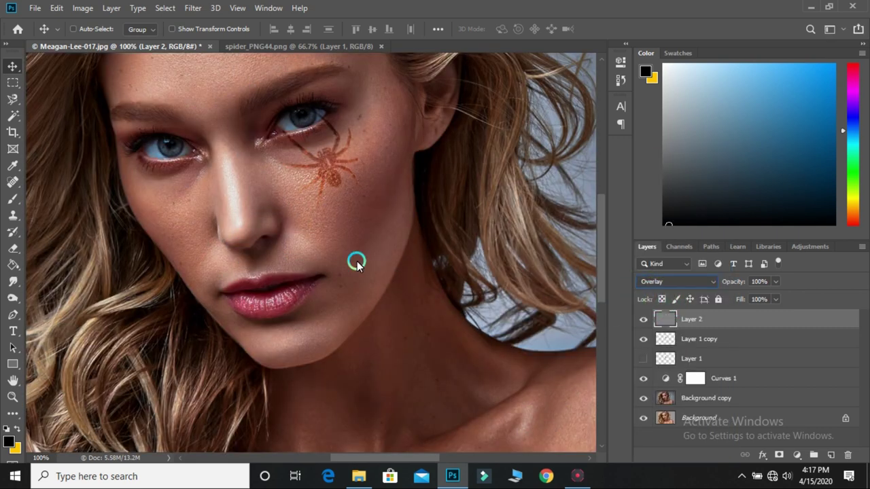
{"action": "left_click", "coordinate": [17, 293]}
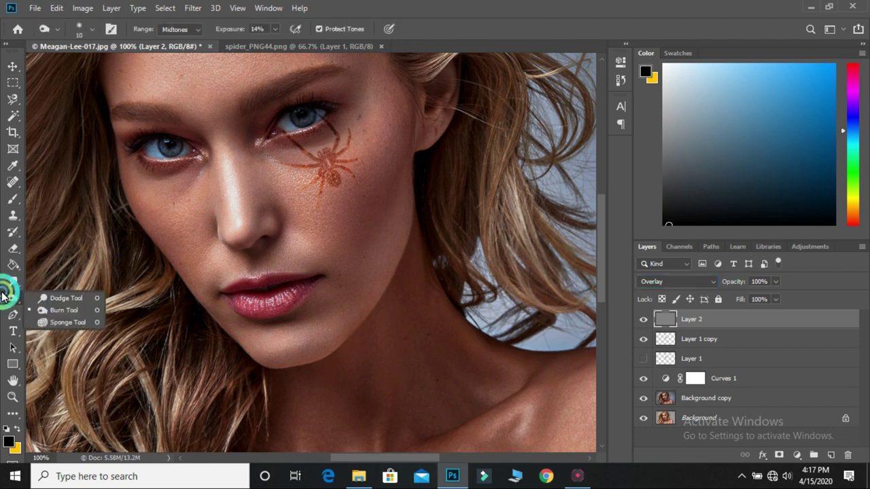
{"action": "left_click", "coordinate": [61, 311]}
{"action": "scroll", "coordinate": [348, 246], "scroll_direction": "up", "scroll_amount": 2}
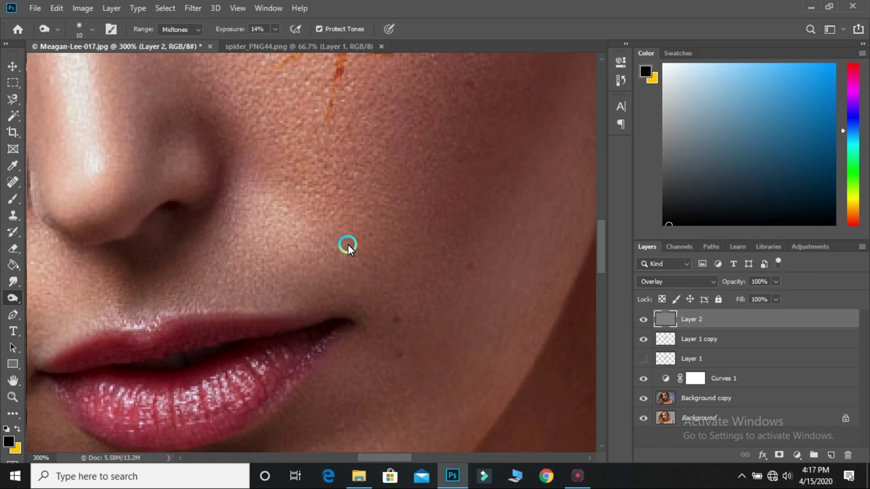
{"action": "scroll", "coordinate": [348, 247], "scroll_direction": "down", "scroll_amount": 2}
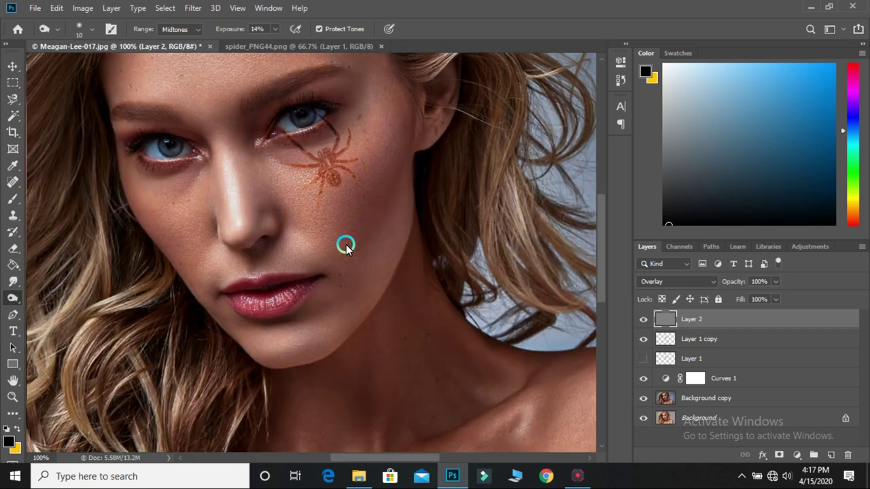
{"action": "scroll", "coordinate": [348, 247], "scroll_direction": "up", "scroll_amount": 2}
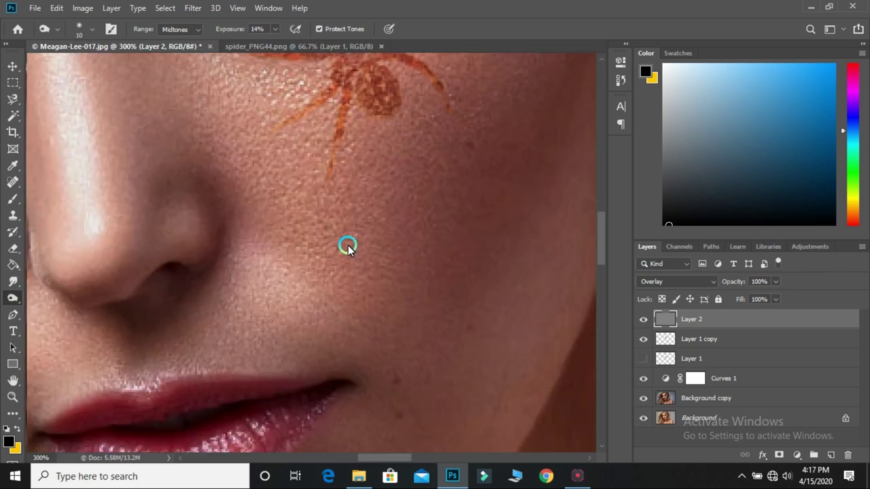
{"action": "left_click_drag", "start_coordinate": [591, 235], "coordinate": [604, 210]}
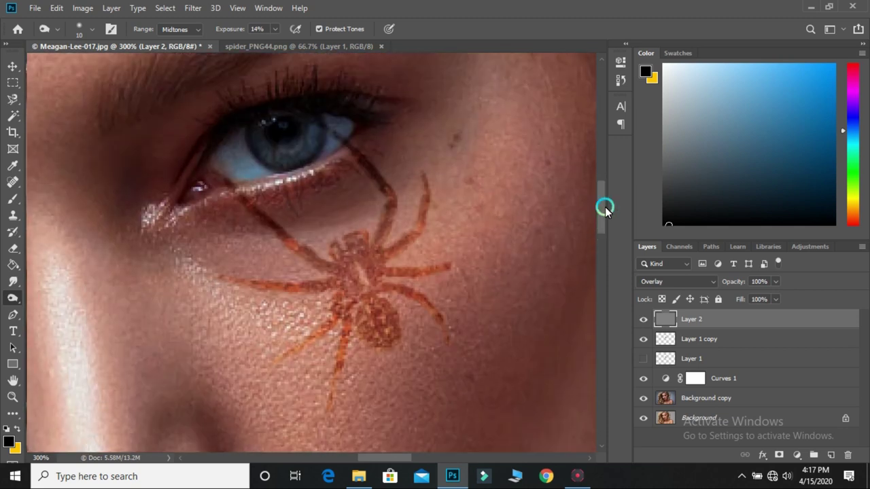
{"action": "left_click_drag", "start_coordinate": [275, 30], "coordinate": [282, 31]}
{"action": "key", "text": "ctrl+plus"}
{"action": "right_click", "coordinate": [12, 299]}
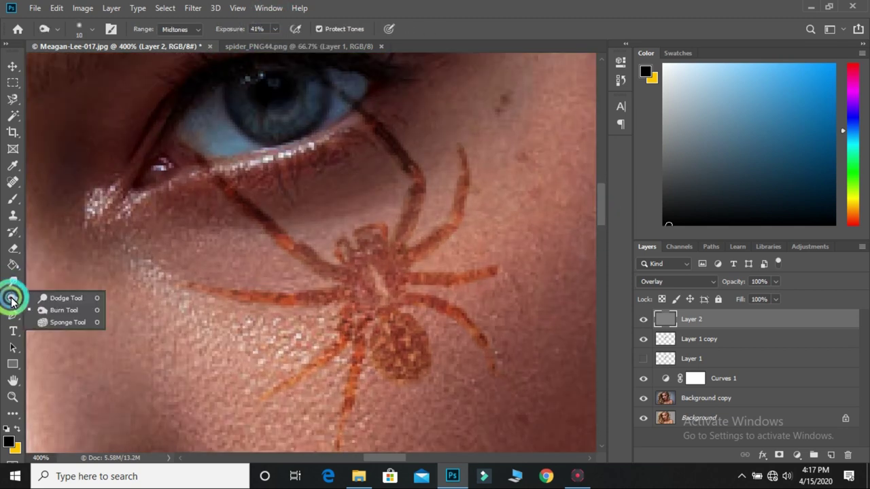
{"action": "left_click", "coordinate": [58, 312]}
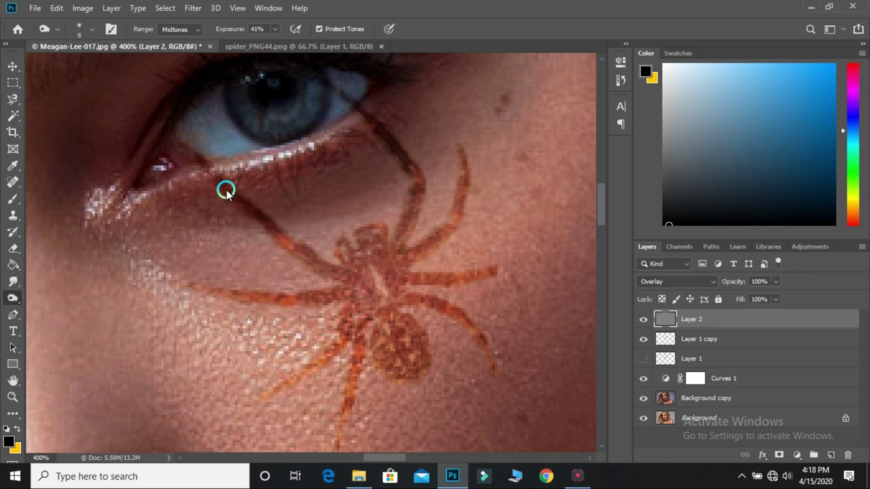
Burn the spider's legs and body darker on the cheek.
{"action": "mouse_move", "coordinate": [224, 190]}
{"action": "left_mouse_down"}
{"action": "mouse_move", "coordinate": [322, 270]}
{"action": "mouse_move", "coordinate": [321, 260]}
{"action": "mouse_move", "coordinate": [340, 291]}
{"action": "mouse_move", "coordinate": [253, 305]}
{"action": "mouse_move", "coordinate": [182, 286]}
{"action": "mouse_move", "coordinate": [343, 306]}
{"action": "left_mouse_up"}
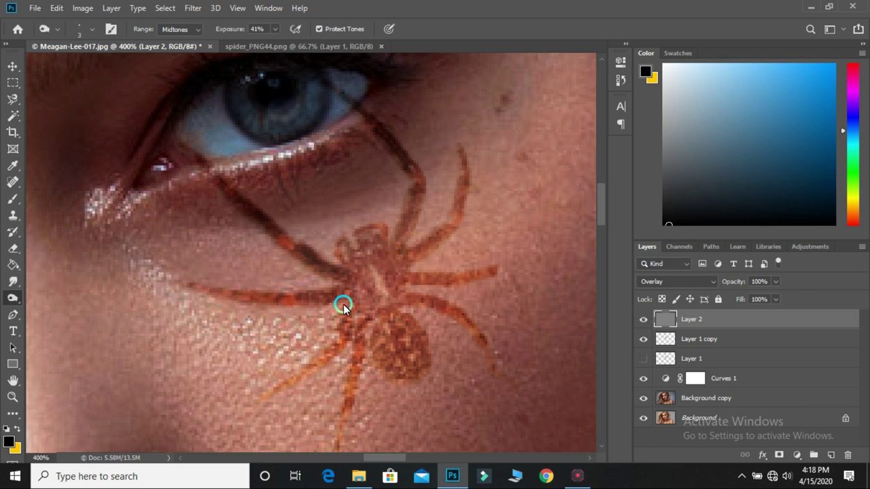
{"action": "mouse_move", "coordinate": [277, 393]}
{"action": "left_mouse_down"}
{"action": "mouse_move", "coordinate": [304, 381]}
{"action": "mouse_move", "coordinate": [333, 349]}
{"action": "mouse_move", "coordinate": [352, 306]}
{"action": "mouse_move", "coordinate": [358, 352]}
{"action": "mouse_move", "coordinate": [331, 431]}
{"action": "mouse_move", "coordinate": [356, 298]}
{"action": "left_mouse_up"}
{"action": "scroll", "coordinate": [351, 378], "scroll_direction": "down", "scroll_amount": 1}
{"action": "scroll", "coordinate": [388, 189], "scroll_direction": "up", "scroll_amount": 1}
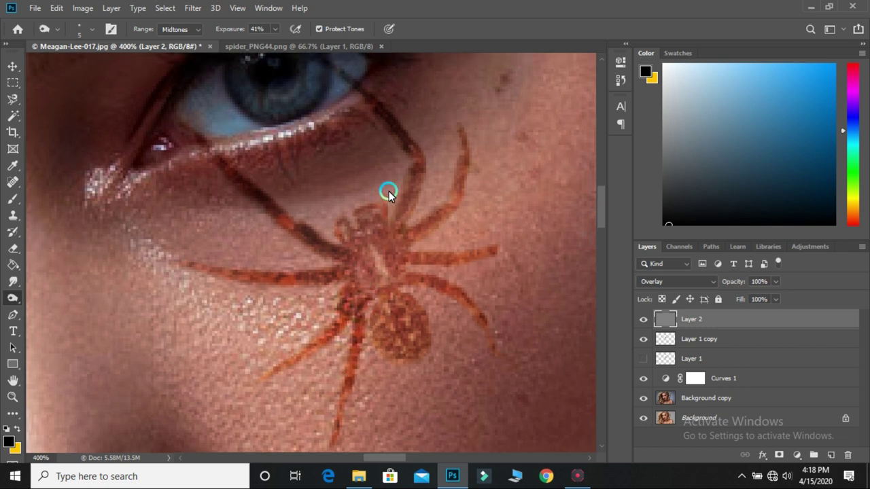
{"action": "mouse_move", "coordinate": [358, 106]}
{"action": "left_mouse_down"}
{"action": "mouse_move", "coordinate": [416, 179]}
{"action": "mouse_move", "coordinate": [405, 235]}
{"action": "mouse_move", "coordinate": [416, 202]}
{"action": "mouse_move", "coordinate": [400, 241]}
{"action": "mouse_move", "coordinate": [376, 233]}
{"action": "mouse_move", "coordinate": [338, 244]}
{"action": "mouse_move", "coordinate": [383, 258]}
{"action": "mouse_move", "coordinate": [434, 249]}
{"action": "mouse_move", "coordinate": [454, 223]}
{"action": "left_mouse_up"}
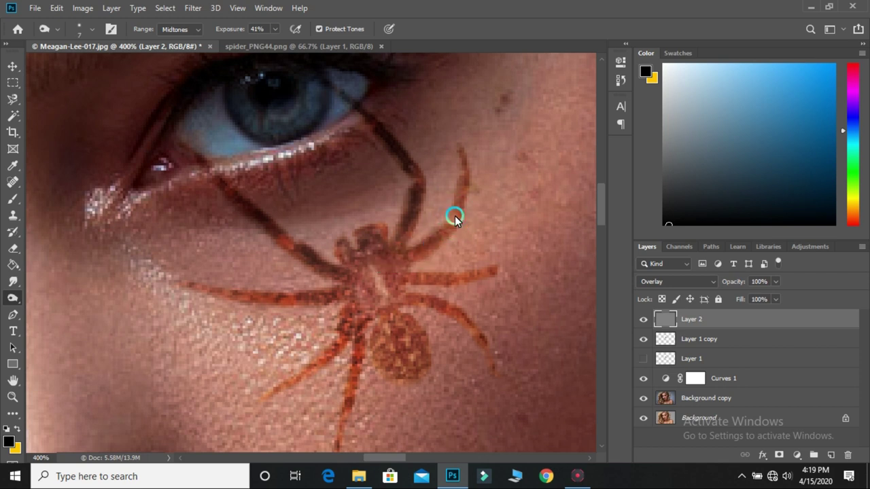
{"action": "left_click_drag", "start_coordinate": [453, 227], "coordinate": [466, 151]}
{"action": "left_click", "coordinate": [420, 257]}
{"action": "mouse_move", "coordinate": [420, 257]}
{"action": "left_mouse_down"}
{"action": "mouse_move", "coordinate": [425, 276]}
{"action": "mouse_move", "coordinate": [497, 268]}
{"action": "left_mouse_up"}
{"action": "left_click", "coordinate": [447, 310]}
{"action": "mouse_move", "coordinate": [447, 309]}
{"action": "left_mouse_down"}
{"action": "mouse_move", "coordinate": [466, 320]}
{"action": "mouse_move", "coordinate": [496, 380]}
{"action": "left_mouse_up"}
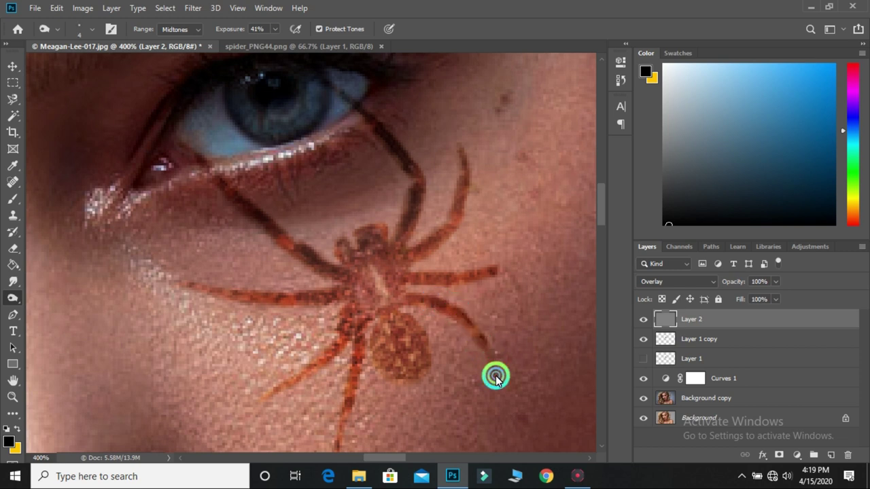
{"action": "mouse_move", "coordinate": [404, 334]}
{"action": "left_mouse_down"}
{"action": "mouse_move", "coordinate": [420, 351]}
{"action": "mouse_move", "coordinate": [399, 333]}
{"action": "left_mouse_up"}
{"action": "left_click_drag", "start_coordinate": [370, 286], "coordinate": [406, 325]}
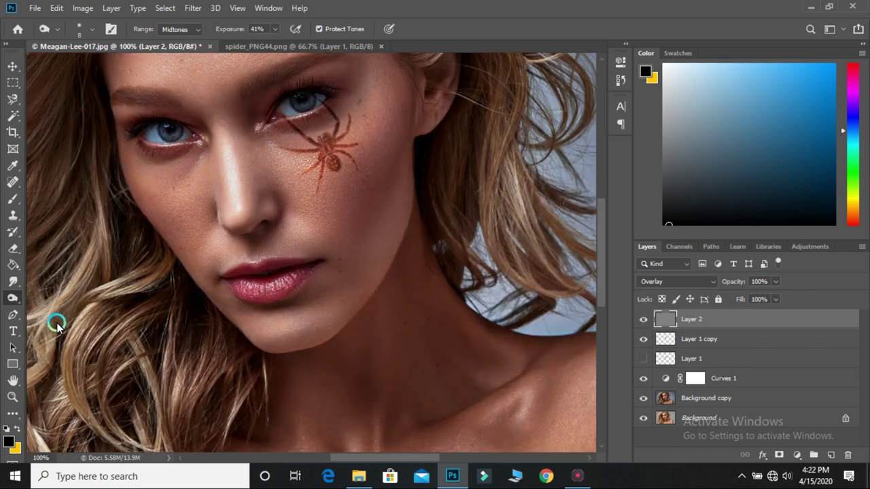
{"action": "key", "text": "ctrl+plus"}
{"action": "key", "text": "ctrl+plus"}
Switch to the Dodge Tool at 50% exposure and lighten the upper-right leg's edge.
{"action": "right_click", "coordinate": [15, 299]}
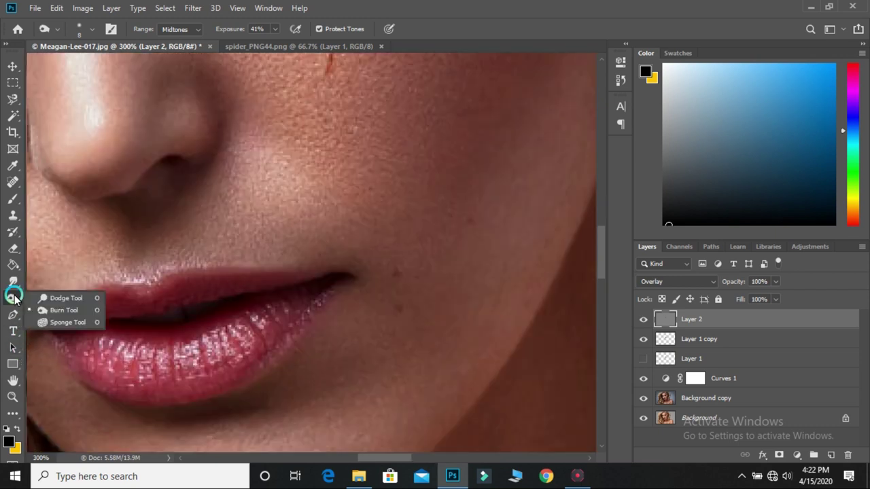
{"action": "left_click", "coordinate": [44, 300]}
{"action": "right_click", "coordinate": [14, 297]}
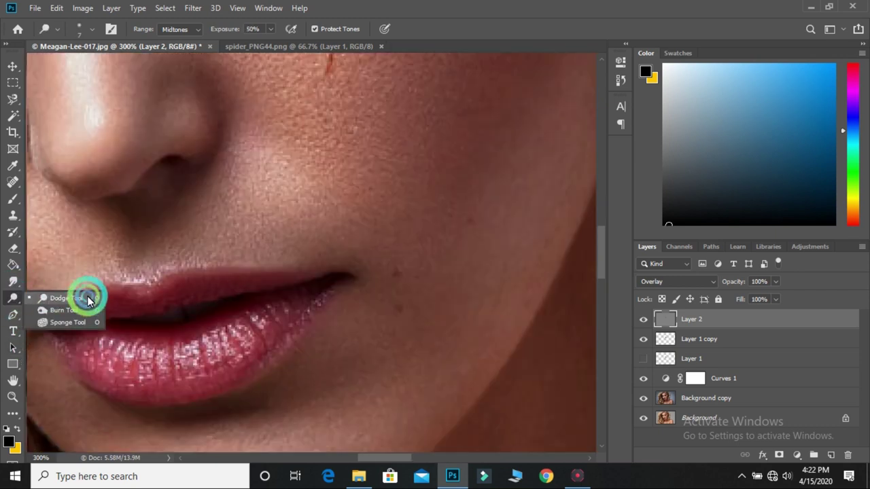
{"action": "left_click", "coordinate": [75, 301]}
{"action": "left_click_drag", "start_coordinate": [600, 254], "coordinate": [603, 214]}
{"action": "scroll", "coordinate": [460, 288], "scroll_direction": "up", "scroll_amount": 1}
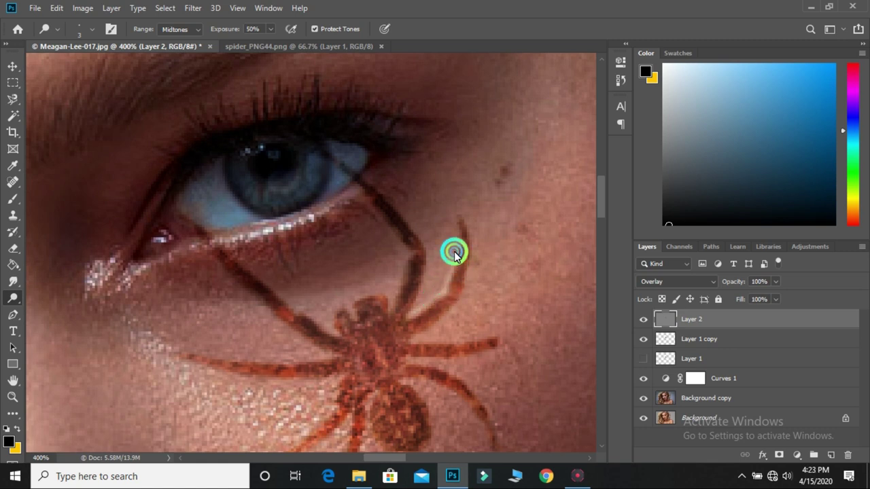
{"action": "mouse_move", "coordinate": [457, 242]}
{"action": "left_mouse_down"}
{"action": "mouse_move", "coordinate": [466, 220]}
{"action": "mouse_move", "coordinate": [435, 346]}
{"action": "mouse_move", "coordinate": [428, 360]}
{"action": "mouse_move", "coordinate": [402, 361]}
{"action": "mouse_move", "coordinate": [453, 369]}
{"action": "mouse_move", "coordinate": [490, 421]}
{"action": "mouse_move", "coordinate": [472, 375]}
{"action": "mouse_move", "coordinate": [422, 351]}
{"action": "mouse_move", "coordinate": [429, 421]}
{"action": "mouse_move", "coordinate": [404, 383]}
{"action": "left_mouse_up"}
Dodge highlights across the spider's abdomen and its lower and left legs.
{"action": "scroll", "coordinate": [479, 370], "scroll_direction": "down", "scroll_amount": 2}
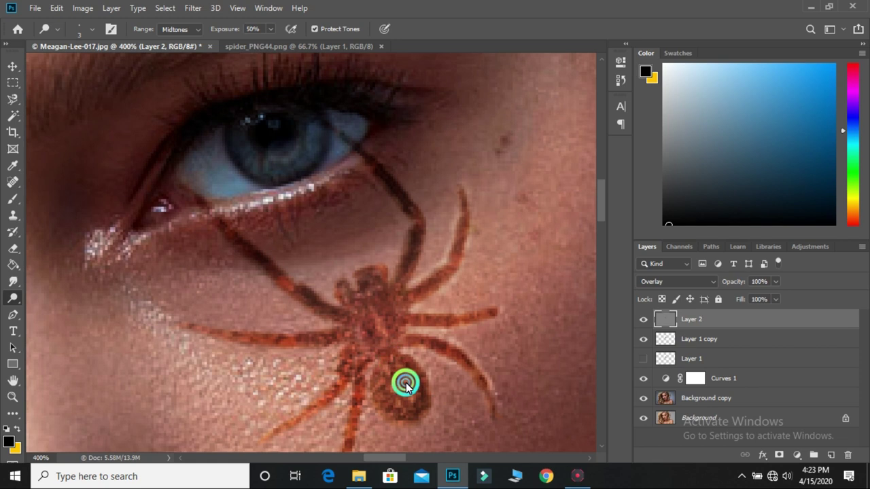
{"action": "key", "text": "ctrl+minus"}
{"action": "left_click_drag", "start_coordinate": [376, 341], "coordinate": [388, 354]}
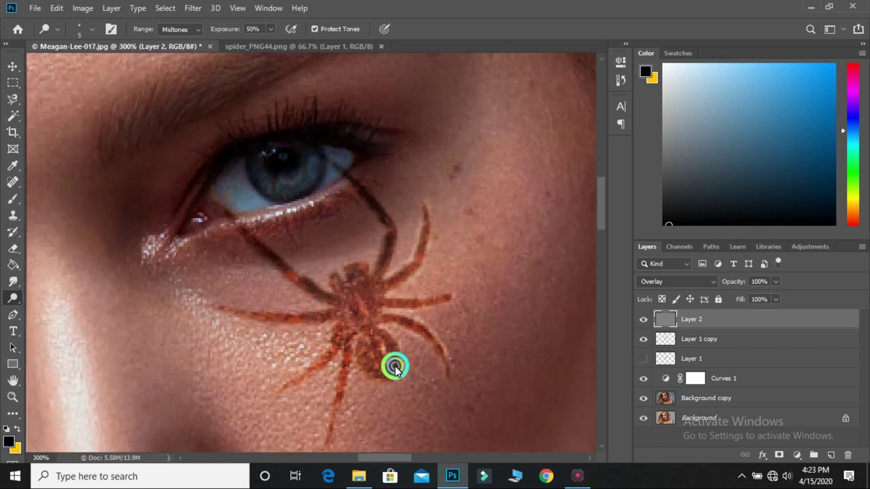
{"action": "key", "text": "ctrl+plus"}
{"action": "key", "text": "ctrl+plus"}
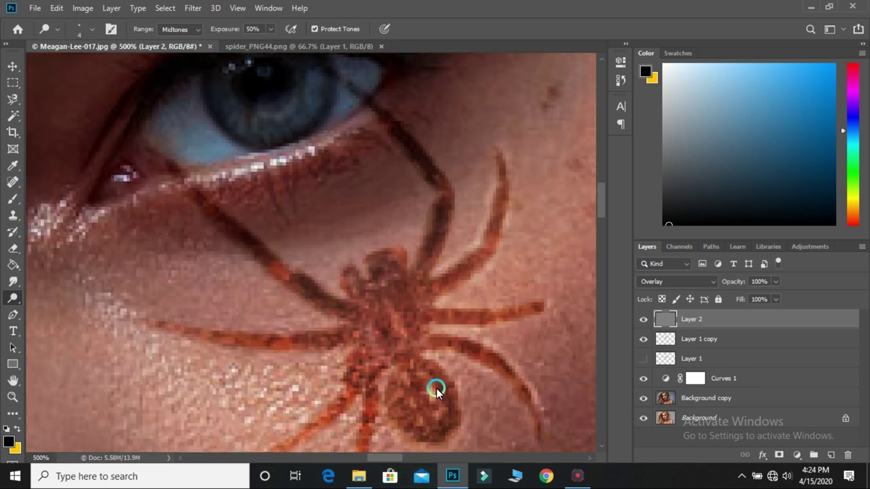
{"action": "scroll", "coordinate": [430, 382], "scroll_direction": "down", "scroll_amount": 1}
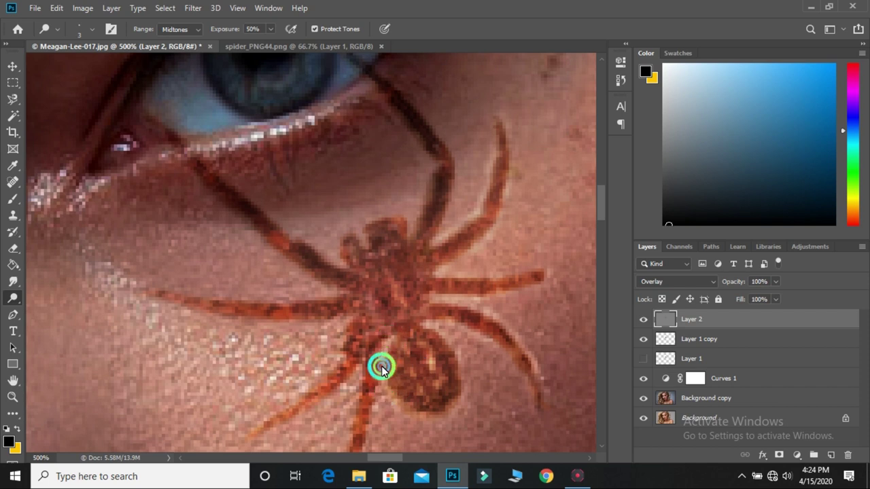
{"action": "scroll", "coordinate": [378, 363], "scroll_direction": "down", "scroll_amount": 1}
{"action": "scroll", "coordinate": [369, 382], "scroll_direction": "down", "scroll_amount": 1}
{"action": "scroll", "coordinate": [375, 383], "scroll_direction": "down", "scroll_amount": 1}
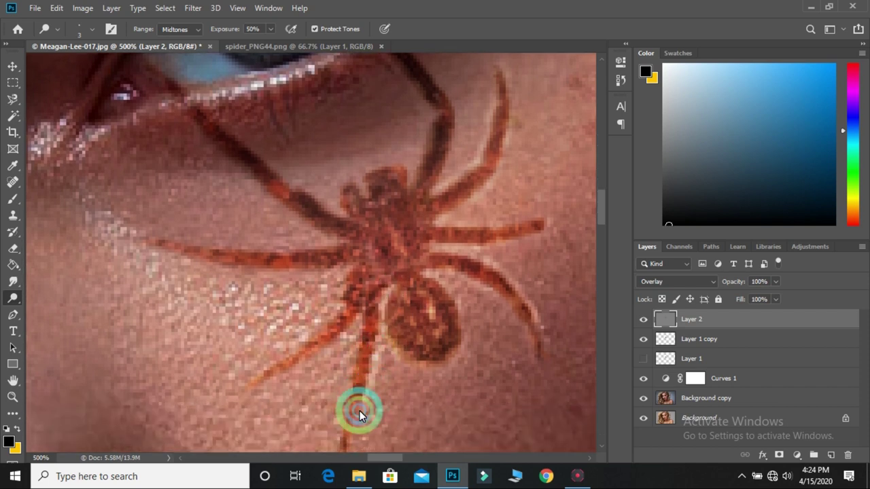
{"action": "key", "text": "ctrl+minus"}
{"action": "mouse_move", "coordinate": [329, 421]}
{"action": "left_mouse_down"}
{"action": "mouse_move", "coordinate": [348, 299]}
{"action": "mouse_move", "coordinate": [301, 340]}
{"action": "mouse_move", "coordinate": [326, 306]}
{"action": "mouse_move", "coordinate": [338, 264]}
{"action": "mouse_move", "coordinate": [212, 256]}
{"action": "mouse_move", "coordinate": [301, 229]}
{"action": "mouse_move", "coordinate": [232, 164]}
{"action": "mouse_move", "coordinate": [259, 166]}
{"action": "mouse_move", "coordinate": [334, 215]}
{"action": "mouse_move", "coordinate": [355, 216]}
{"action": "mouse_move", "coordinate": [355, 184]}
{"action": "mouse_move", "coordinate": [397, 188]}
{"action": "mouse_move", "coordinate": [397, 125]}
{"action": "mouse_move", "coordinate": [374, 77]}
{"action": "mouse_move", "coordinate": [411, 111]}
{"action": "mouse_move", "coordinate": [422, 183]}
{"action": "mouse_move", "coordinate": [281, 195]}
{"action": "mouse_move", "coordinate": [249, 176]}
{"action": "mouse_move", "coordinate": [318, 237]}
{"action": "mouse_move", "coordinate": [346, 233]}
{"action": "mouse_move", "coordinate": [353, 209]}
{"action": "mouse_move", "coordinate": [353, 231]}
{"action": "mouse_move", "coordinate": [361, 211]}
{"action": "mouse_move", "coordinate": [353, 260]}
{"action": "mouse_move", "coordinate": [369, 260]}
{"action": "left_mouse_up"}
{"action": "key", "text": "ctrl+minus"}
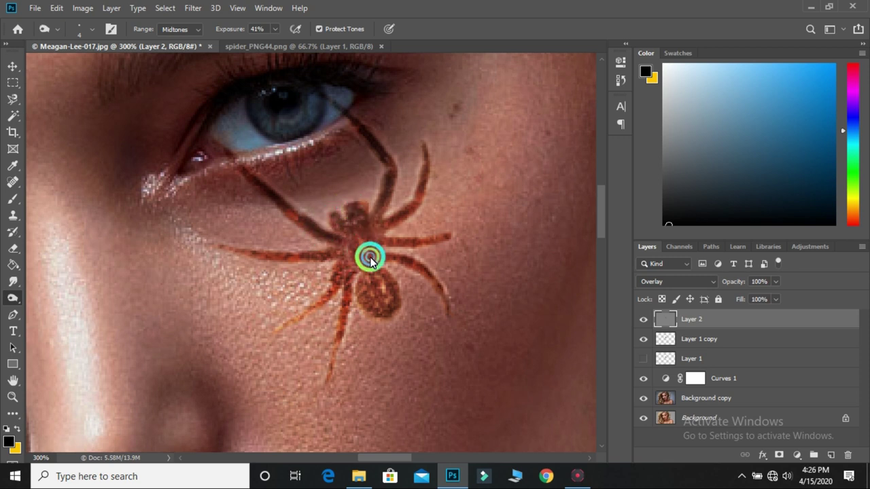
Hide Layer 1 copy and dodge the spider's left leg on Layer 2.
{"action": "left_click", "coordinate": [643, 338]}
{"action": "key", "text": "ctrl+1"}
{"action": "key", "text": "ctrl+minus"}
{"action": "key", "text": "ctrl+plus"}
{"action": "key", "text": "ctrl+plus"}
{"action": "key", "text": "ctrl+plus"}
{"action": "right_click", "coordinate": [12, 298]}
{"action": "left_click", "coordinate": [58, 298]}
{"action": "right_click", "coordinate": [13, 298]}
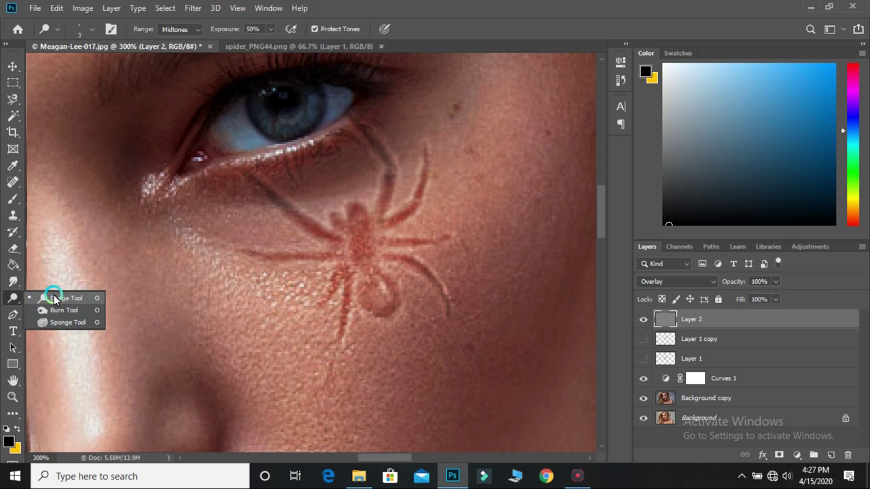
{"action": "left_click", "coordinate": [55, 300]}
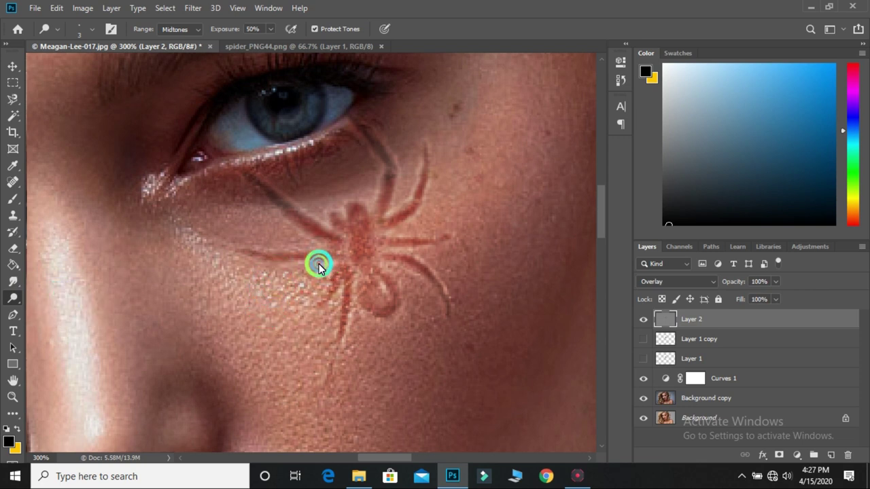
{"action": "mouse_move", "coordinate": [286, 267]}
{"action": "left_mouse_down"}
{"action": "mouse_move", "coordinate": [305, 261]}
{"action": "mouse_move", "coordinate": [266, 261]}
{"action": "left_mouse_up"}
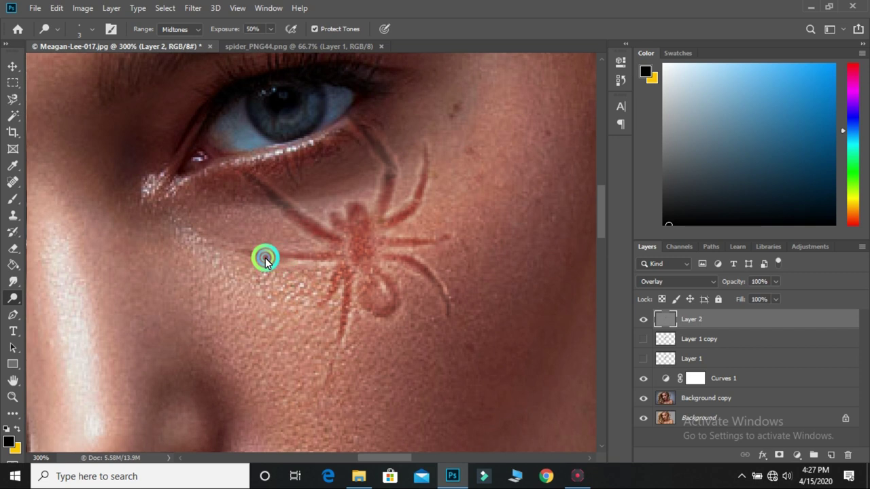
Enlarge the dodge brush slightly and lighten the spider's lower leg, body and upper legs.
{"action": "right_click", "coordinate": [338, 297]}
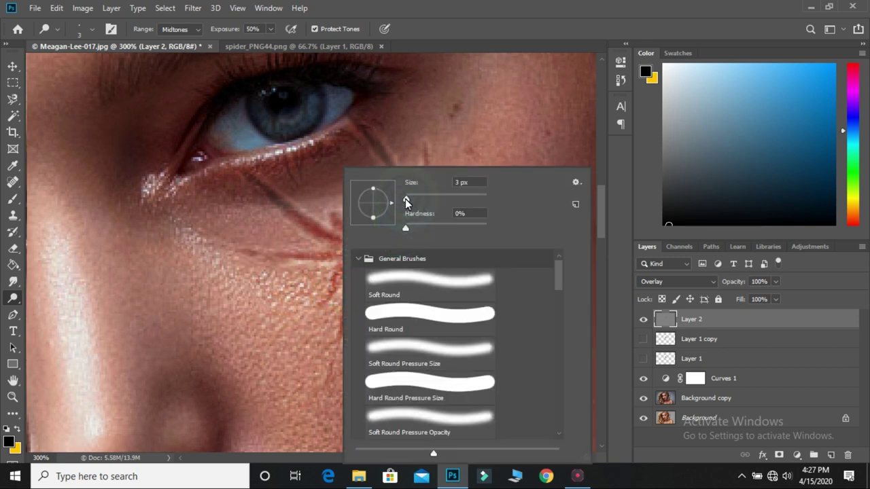
{"action": "left_click_drag", "start_coordinate": [408, 199], "coordinate": [409, 199]}
{"action": "left_click", "coordinate": [320, 286]}
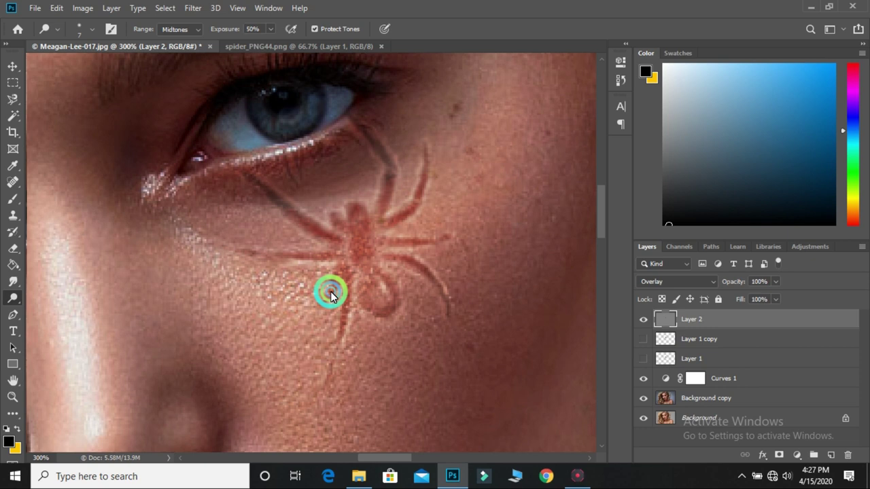
{"action": "left_click_drag", "start_coordinate": [335, 314], "coordinate": [349, 326]}
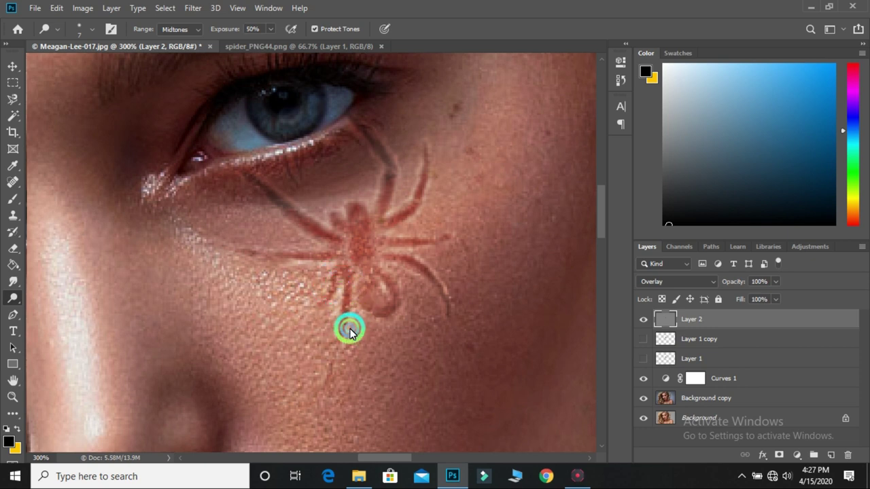
{"action": "scroll", "coordinate": [349, 272], "scroll_direction": "down", "scroll_amount": 1}
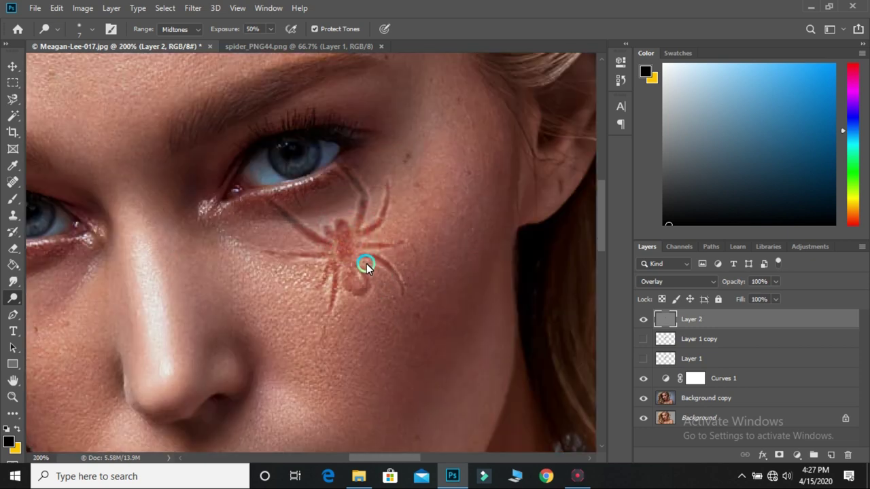
{"action": "mouse_move", "coordinate": [391, 278]}
{"action": "left_mouse_down"}
{"action": "mouse_move", "coordinate": [397, 270]}
{"action": "mouse_move", "coordinate": [369, 240]}
{"action": "mouse_move", "coordinate": [387, 219]}
{"action": "mouse_move", "coordinate": [377, 200]}
{"action": "mouse_move", "coordinate": [387, 177]}
{"action": "mouse_move", "coordinate": [357, 207]}
{"action": "mouse_move", "coordinate": [365, 226]}
{"action": "left_mouse_up"}
{"action": "mouse_move", "coordinate": [367, 191]}
{"action": "left_mouse_down"}
{"action": "mouse_move", "coordinate": [349, 170]}
{"action": "mouse_move", "coordinate": [322, 238]}
{"action": "mouse_move", "coordinate": [288, 206]}
{"action": "mouse_move", "coordinate": [306, 239]}
{"action": "mouse_move", "coordinate": [276, 210]}
{"action": "mouse_move", "coordinate": [322, 264]}
{"action": "mouse_move", "coordinate": [310, 249]}
{"action": "mouse_move", "coordinate": [276, 250]}
{"action": "left_mouse_up"}
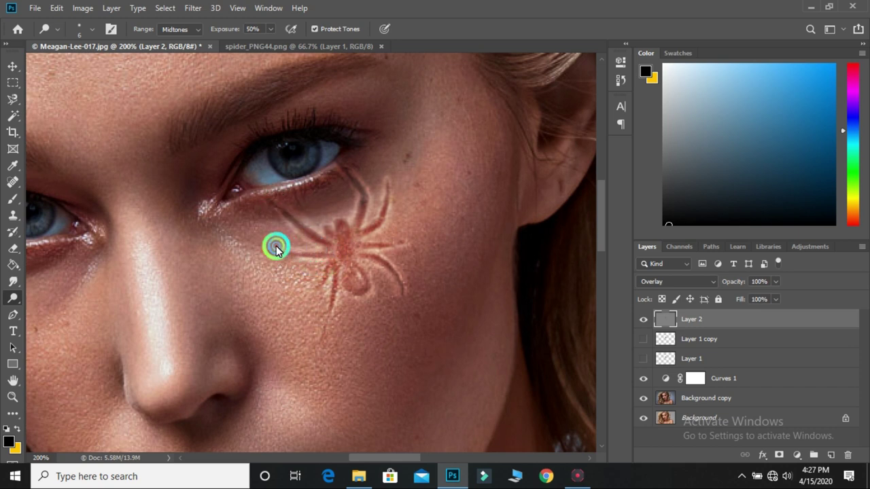
{"action": "scroll", "coordinate": [251, 260], "scroll_direction": "down", "scroll_amount": 3}
Make the black spider Layer 1 visible and selected again, after toggling it to compare.
{"action": "scroll", "coordinate": [245, 258], "scroll_direction": "down", "scroll_amount": 1}
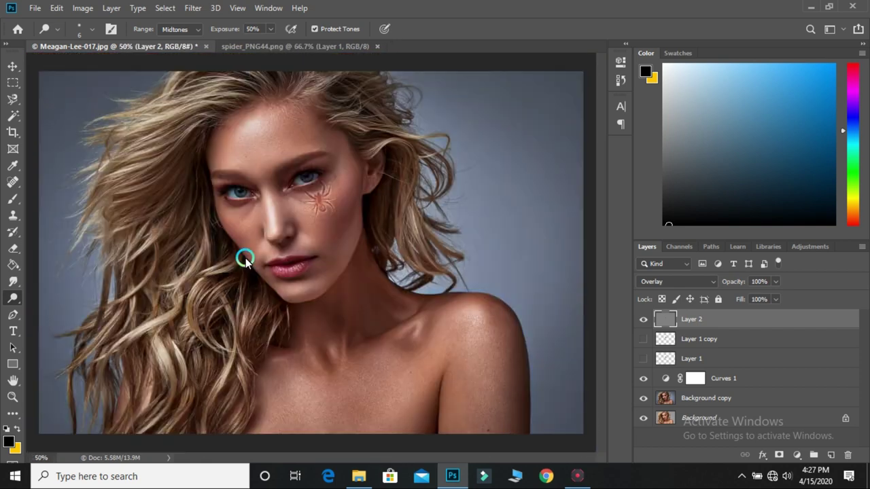
{"action": "scroll", "coordinate": [246, 258], "scroll_direction": "up", "scroll_amount": 2}
{"action": "scroll", "coordinate": [245, 258], "scroll_direction": "down", "scroll_amount": 1}
{"action": "left_click", "coordinate": [704, 363]}
{"action": "left_click", "coordinate": [640, 363]}
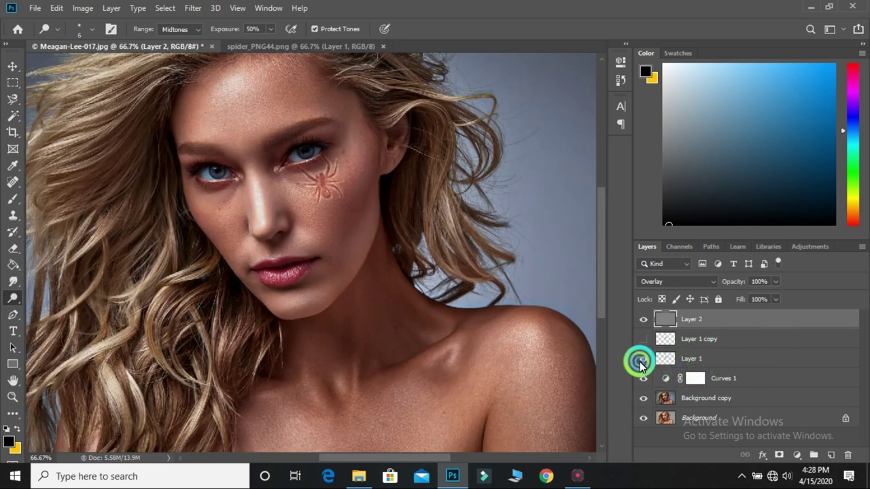
{"action": "left_click", "coordinate": [664, 362]}
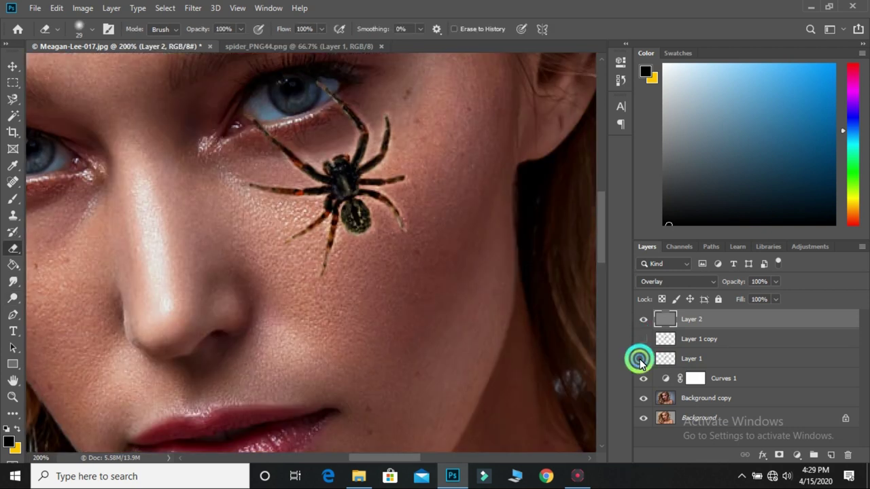
{"action": "left_click", "coordinate": [640, 362]}
{"action": "left_click", "coordinate": [711, 360]}
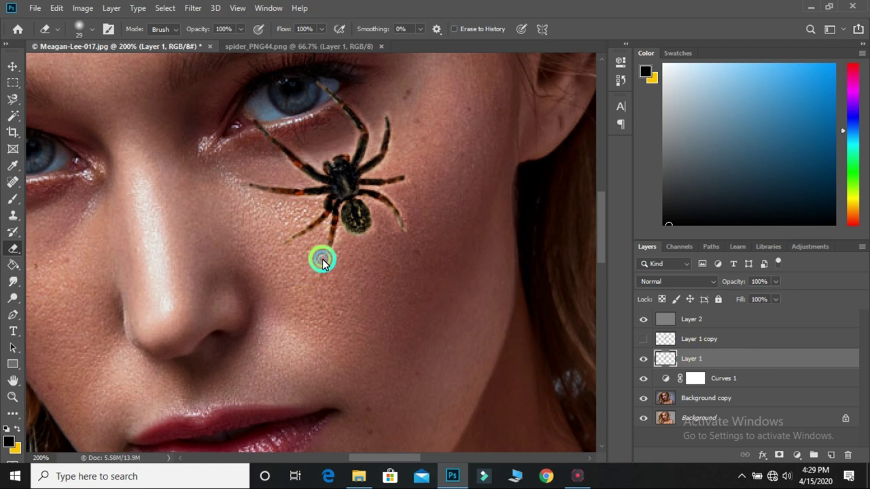
Erase the black spider's body and lower legs with a 40 px eraser.
{"action": "right_click", "coordinate": [344, 239]}
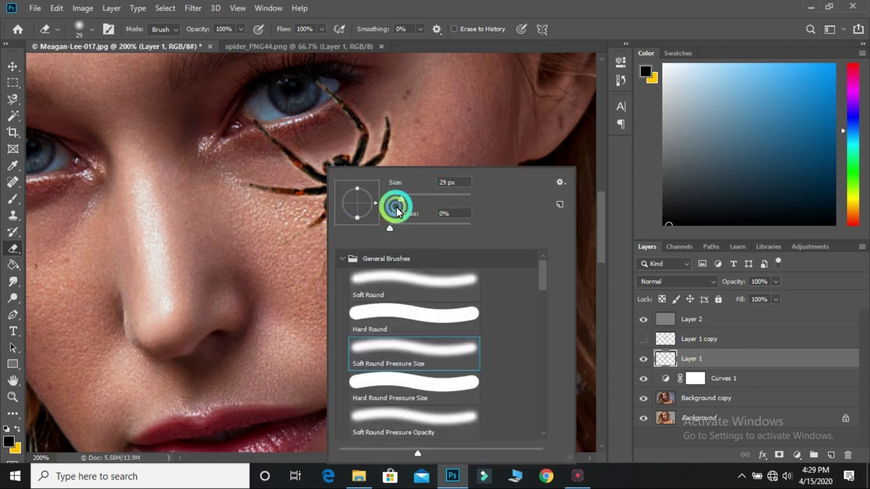
{"action": "left_click", "coordinate": [302, 220]}
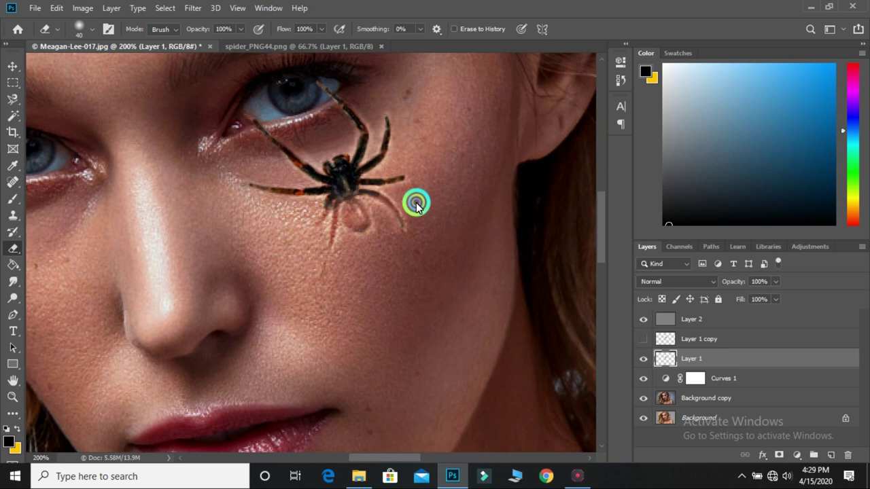
{"action": "mouse_move", "coordinate": [404, 206]}
{"action": "left_mouse_down"}
{"action": "mouse_move", "coordinate": [365, 132]}
{"action": "mouse_move", "coordinate": [334, 170]}
{"action": "mouse_move", "coordinate": [262, 163]}
{"action": "mouse_move", "coordinate": [288, 173]}
{"action": "mouse_move", "coordinate": [345, 140]}
{"action": "mouse_move", "coordinate": [348, 119]}
{"action": "left_mouse_up"}
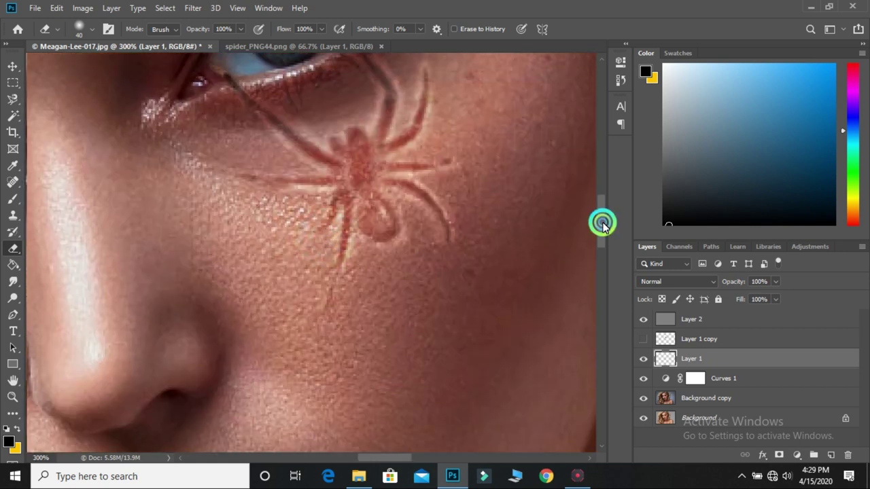
{"action": "scroll", "coordinate": [508, 218], "scroll_direction": "up", "scroll_amount": 3}
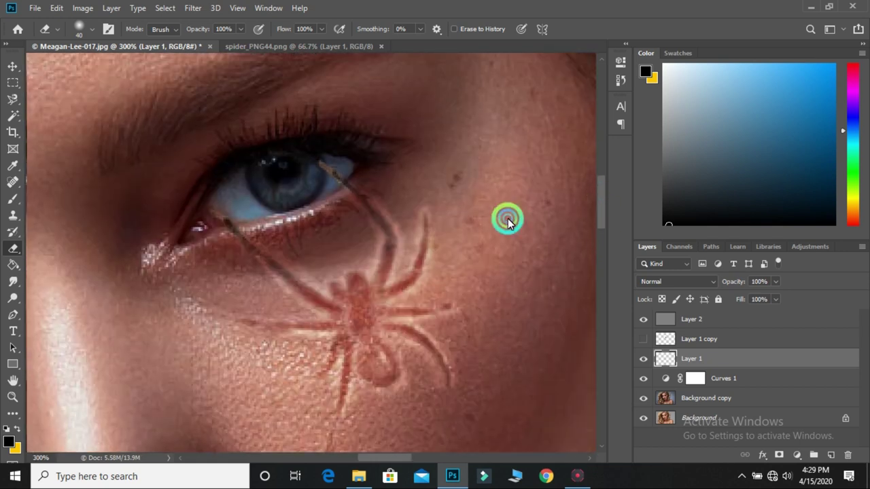
Switch the spider layer's blend mode to Multiply and zoom out to view the whole portrait.
{"action": "left_click", "coordinate": [15, 67]}
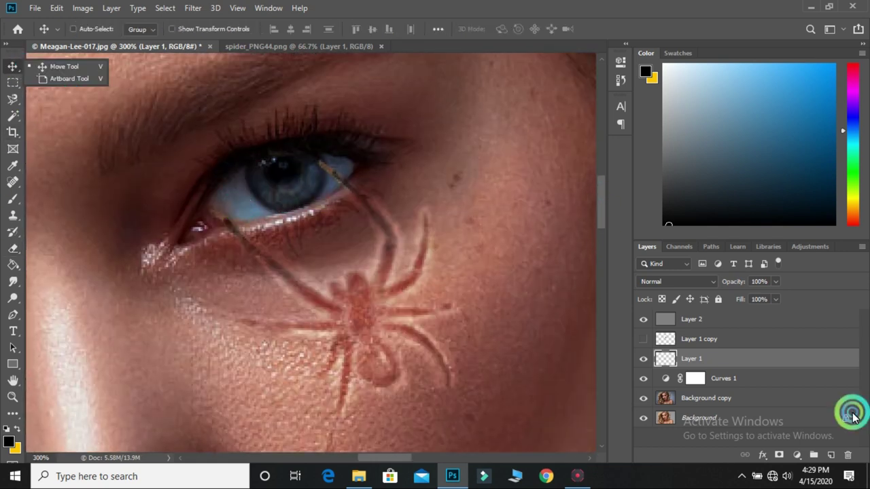
{"action": "left_click", "coordinate": [693, 282]}
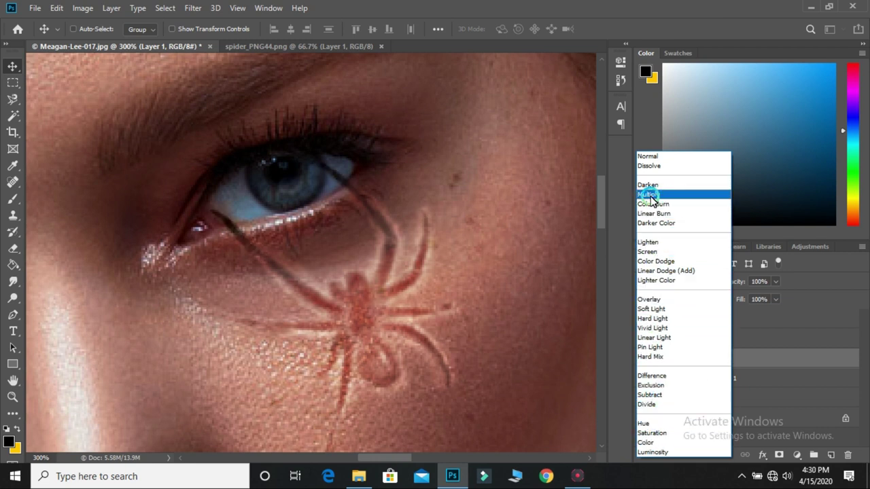
{"action": "left_click", "coordinate": [651, 195]}
{"action": "scroll", "coordinate": [328, 292], "scroll_direction": "down", "scroll_amount": 2}
{"action": "scroll", "coordinate": [328, 292], "scroll_direction": "down", "scroll_amount": 2}
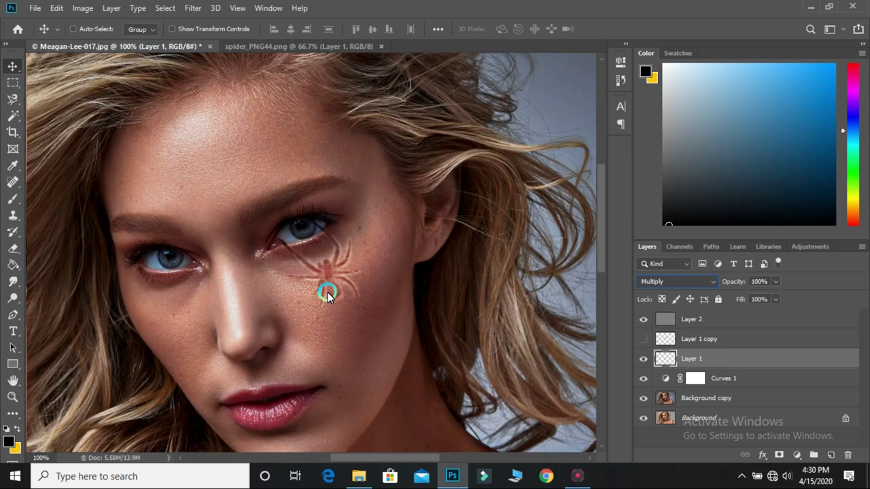
{"action": "scroll", "coordinate": [169, 323], "scroll_direction": "down", "scroll_amount": 1}
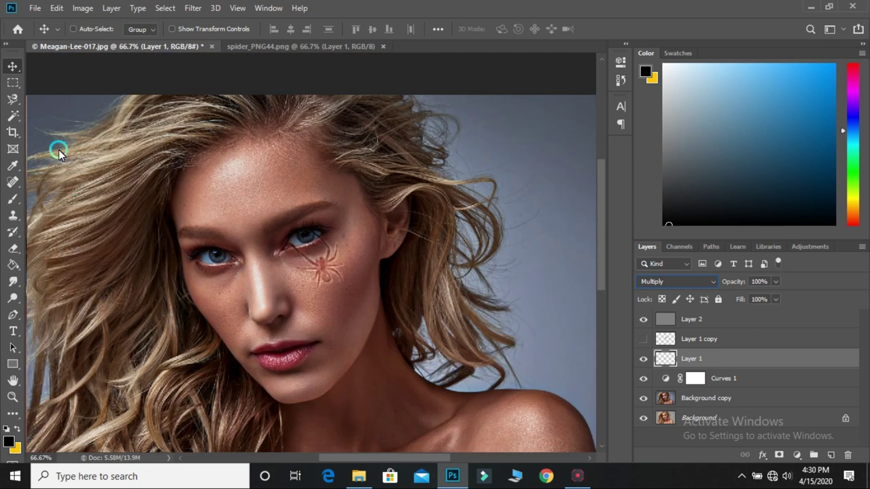
{"action": "key", "text": "ctrl+minus"}
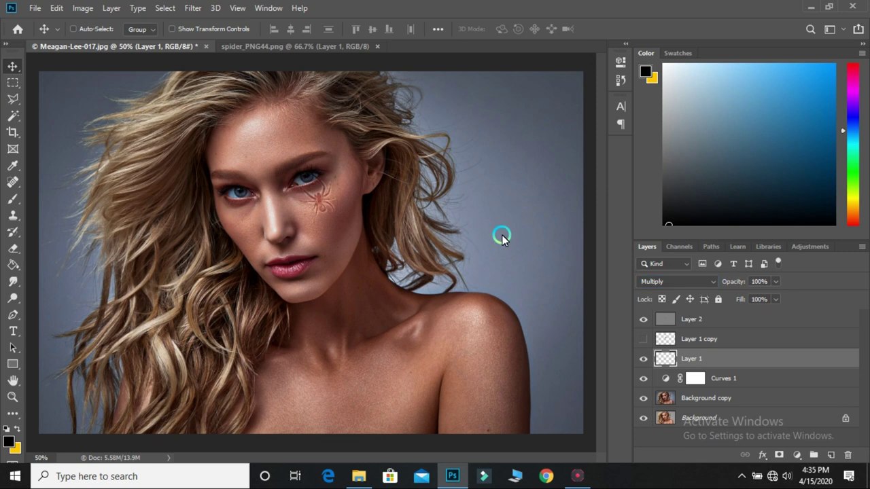
{"action": "left_click", "coordinate": [12, 332]}
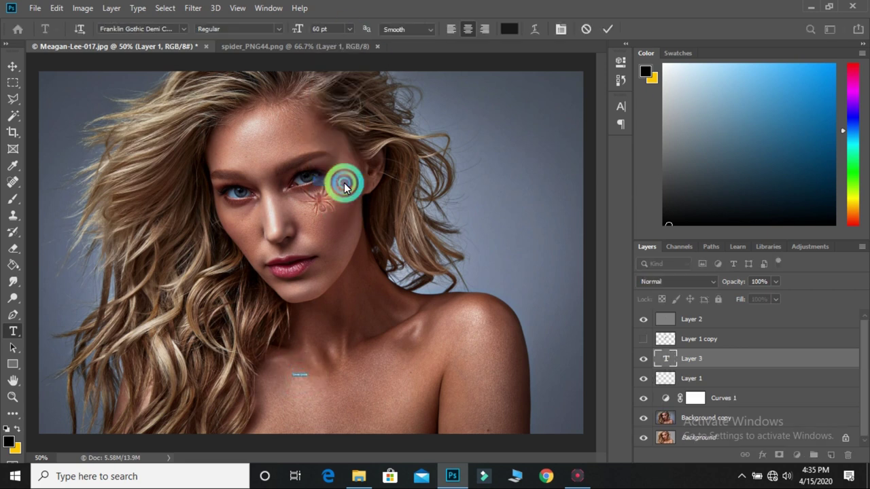
{"action": "type", "text": "@vb crape"}
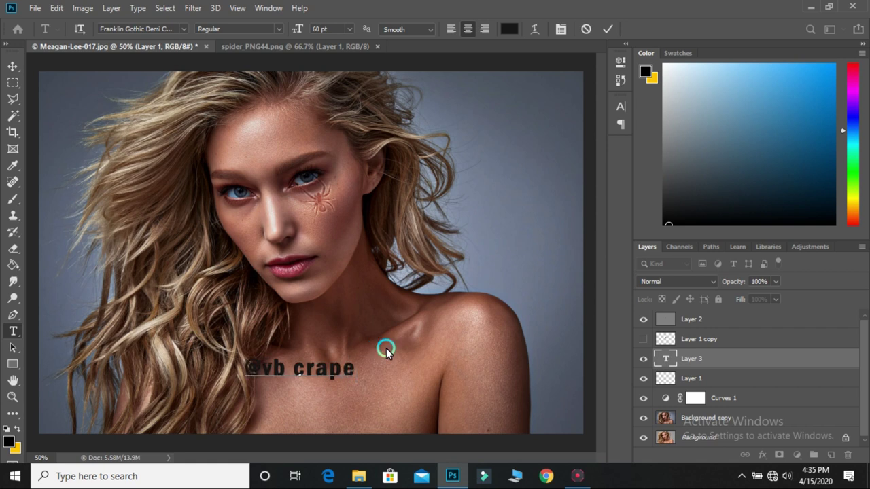
{"action": "key", "text": "ctrl+a"}
{"action": "left_click", "coordinate": [183, 31]}
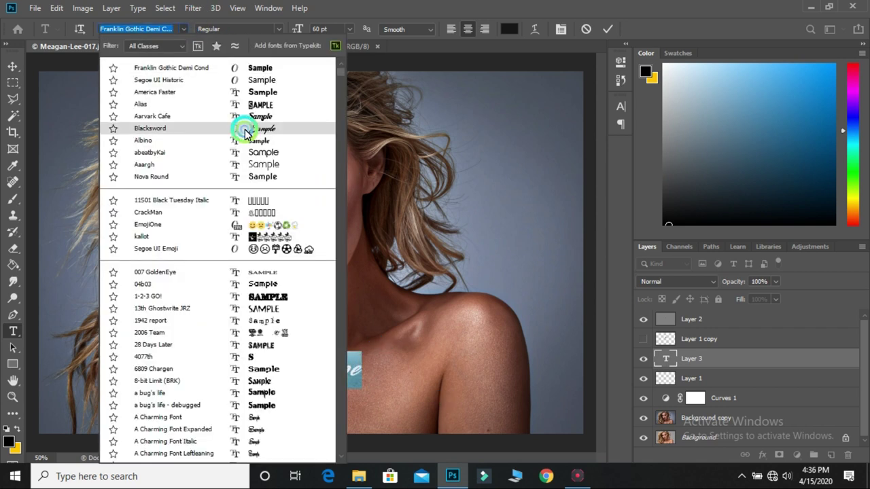
{"action": "left_click", "coordinate": [246, 129]}
Move the signature to the upper right beside her face and resize it smaller.
{"action": "left_click", "coordinate": [13, 66]}
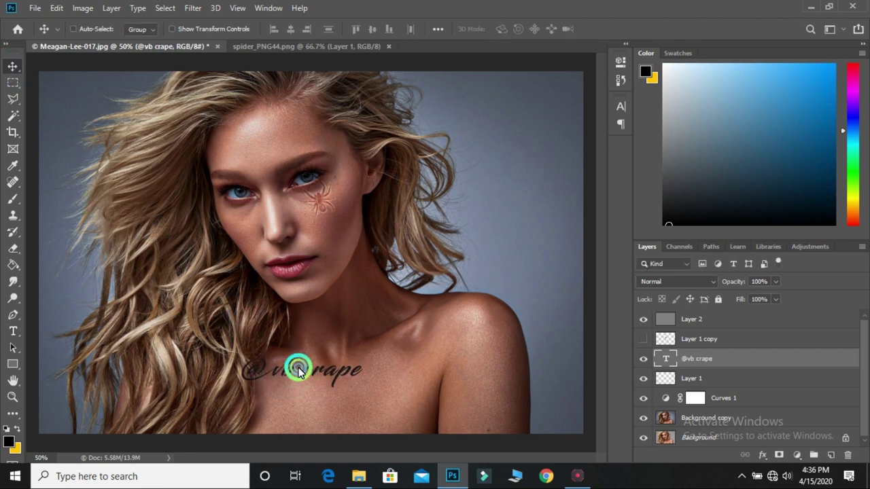
{"action": "left_click_drag", "start_coordinate": [299, 369], "coordinate": [499, 194]}
{"action": "key", "text": "ctrl+t"}
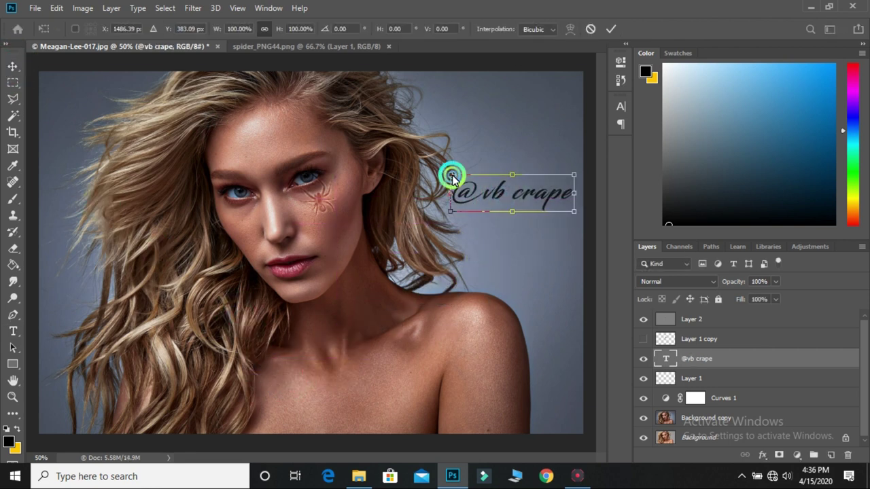
{"action": "key", "text": "Return"}
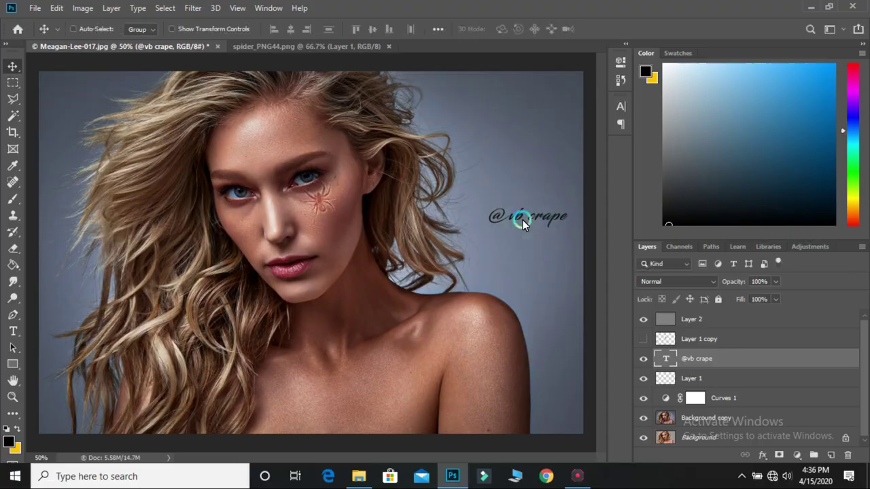